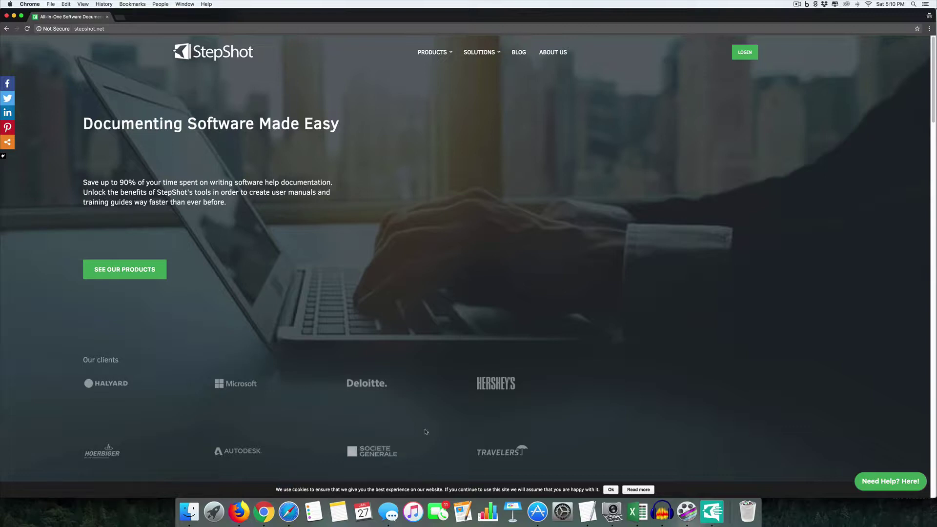
- Launch StepShot Guides from the Dock to bring up its welcome screen
{"action": "left_click", "coordinate": [712, 511]}
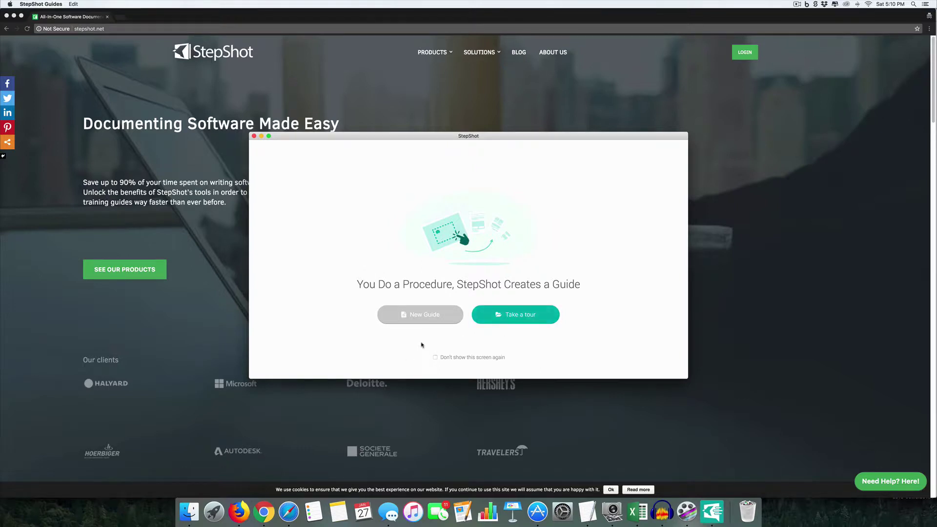
- Create a new guide and start capturing a process
{"action": "left_click", "coordinate": [429, 320]}
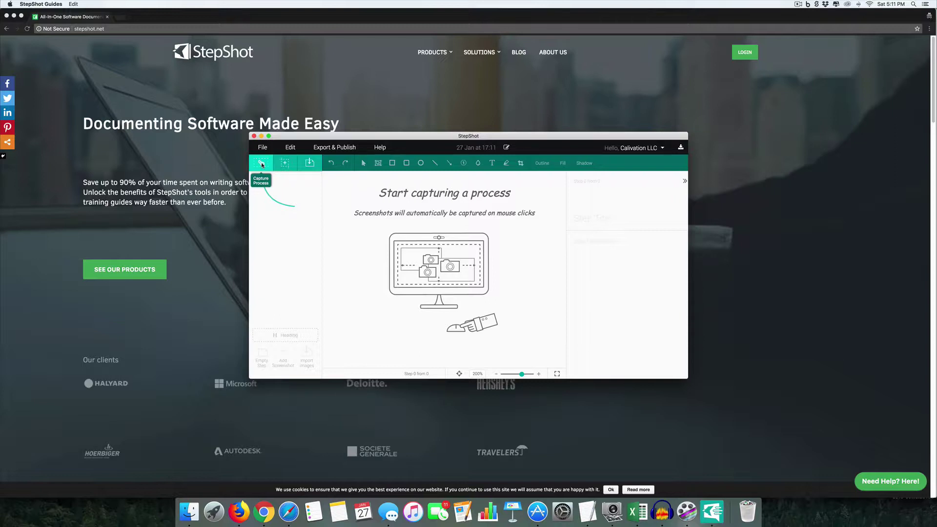
{"action": "left_click", "coordinate": [262, 165]}
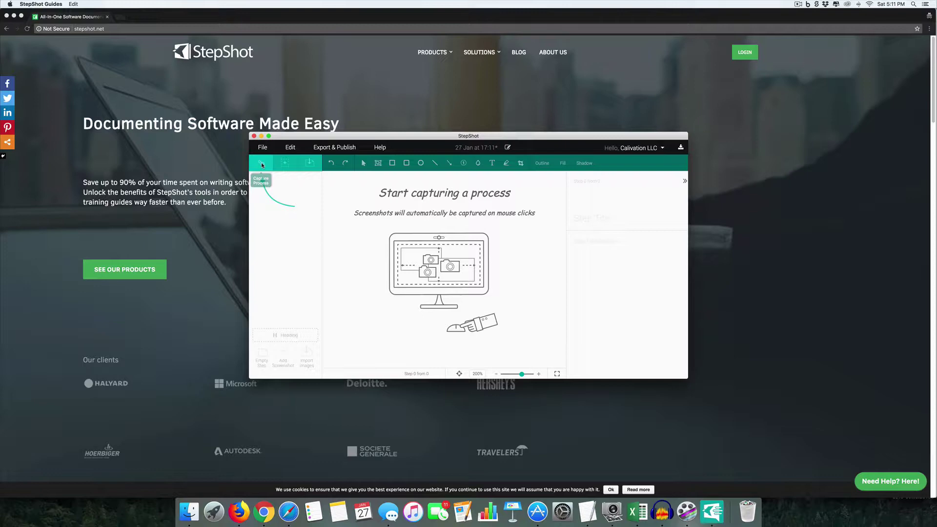
- In a new tab, log in to onlinestorehelp.com/wp-admin as admin with the account password
{"action": "left_click", "coordinate": [124, 17]}
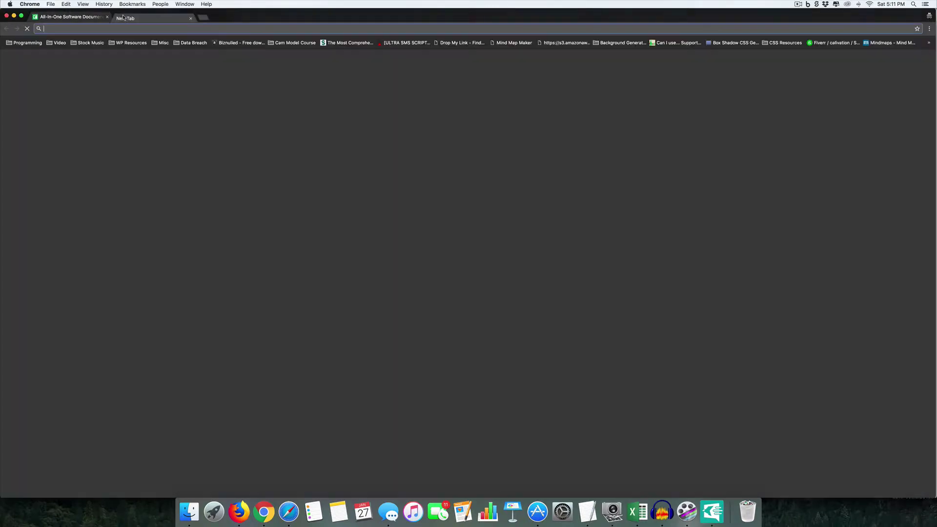
{"action": "type", "text": "onlinestor"}
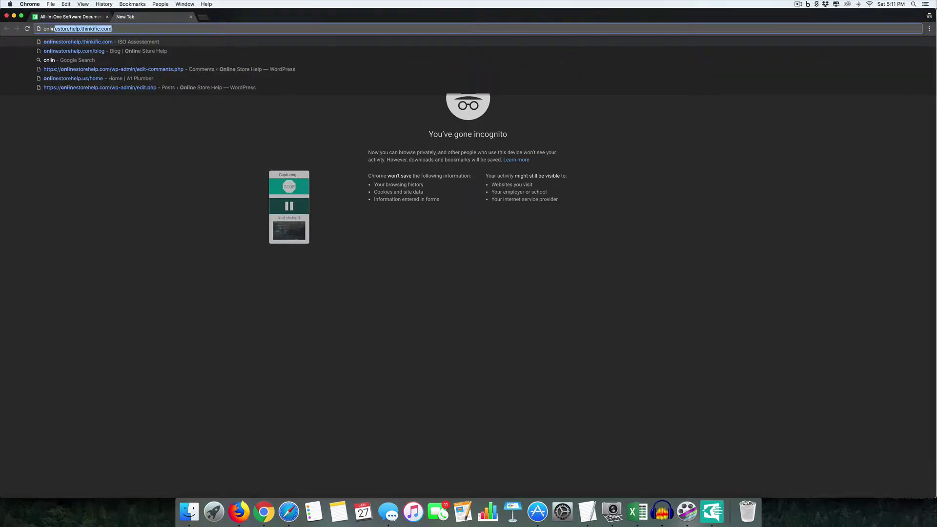
{"action": "type", "text": "ehep"}
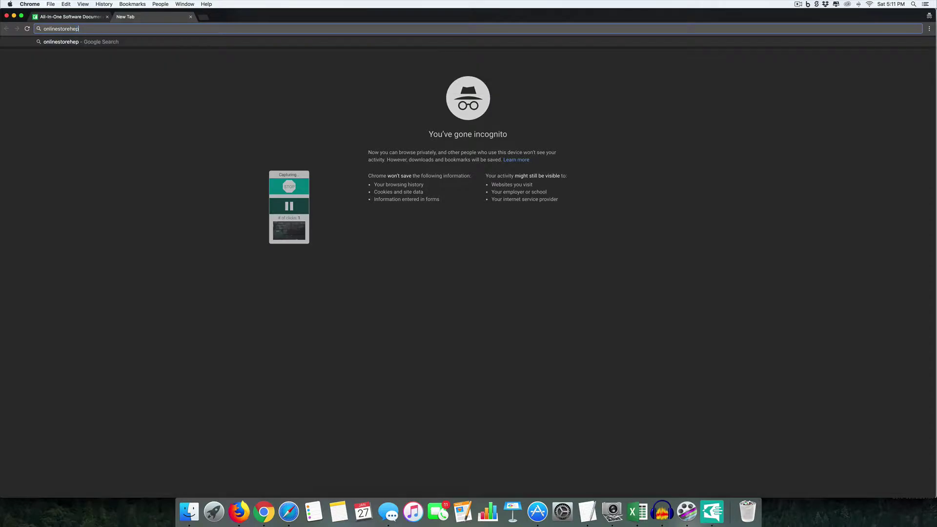
{"action": "key", "text": "BackSpace"}
{"action": "type", "text": "lp"}
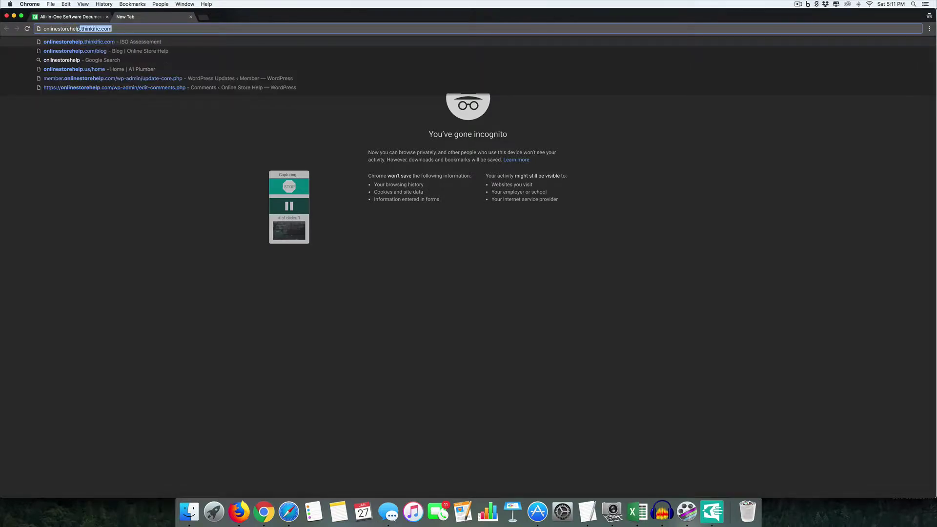
{"action": "type", "text": ".com/wp-a"}
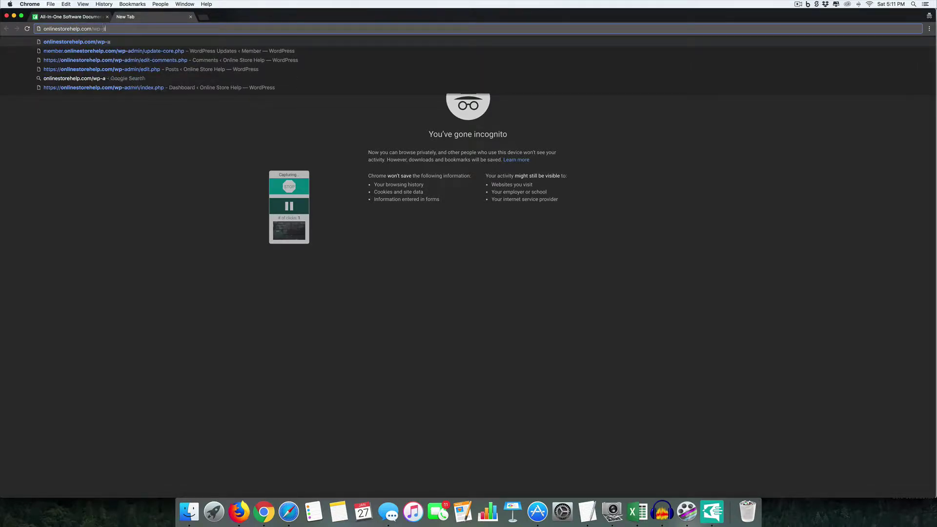
{"action": "type", "text": "dmin"}
{"action": "key", "text": "Return"}
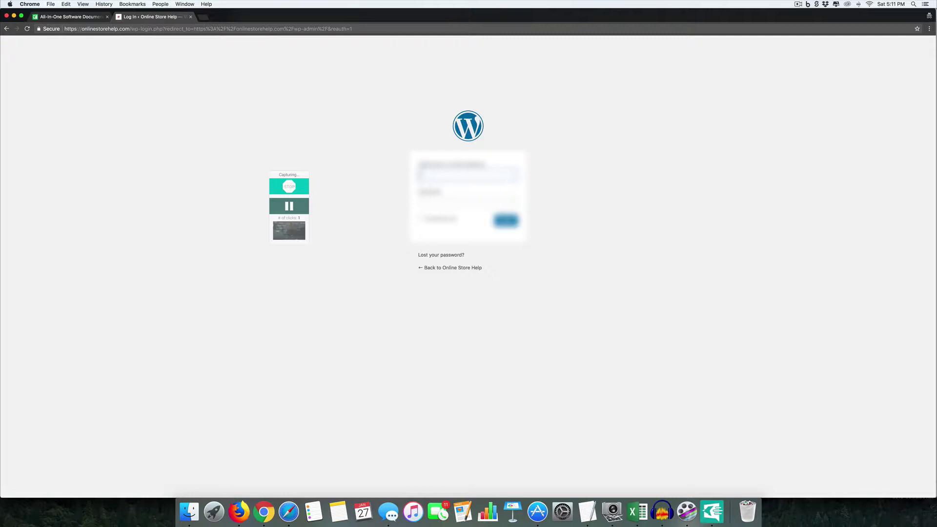
{"action": "type", "text": "admin"}
{"action": "key", "text": "Tab"}
{"action": "key", "text": "super+v"}
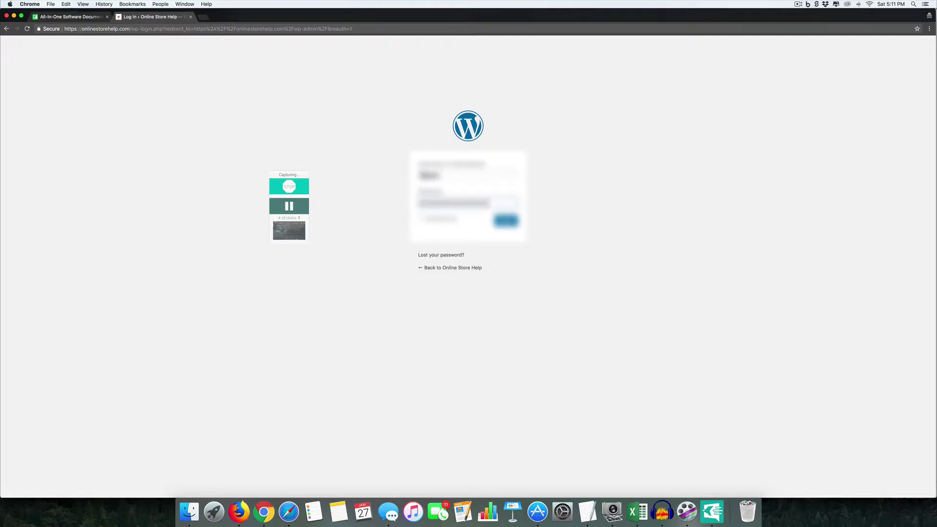
{"action": "key", "text": "Return"}
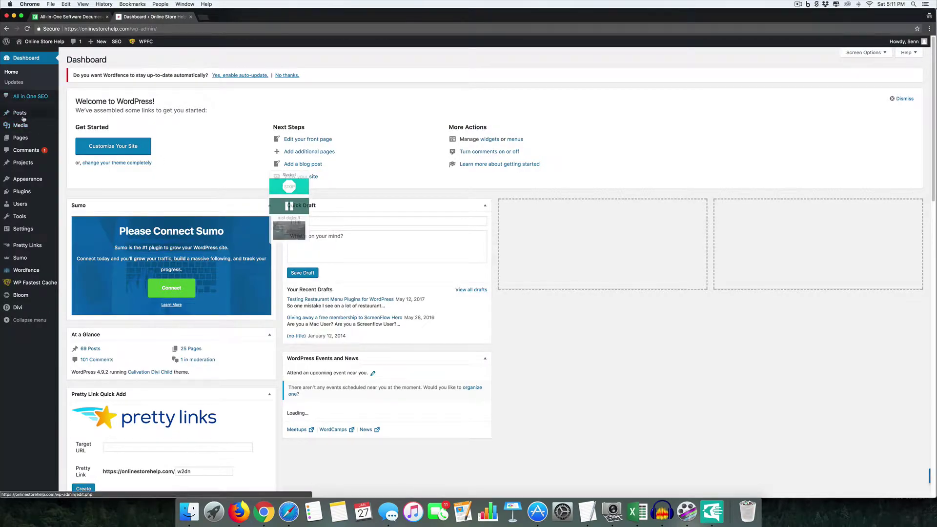
- Visit the Posts, Projects, Pages, Themes and General Settings admin screens
{"action": "mouse_move", "coordinate": [20, 126]}
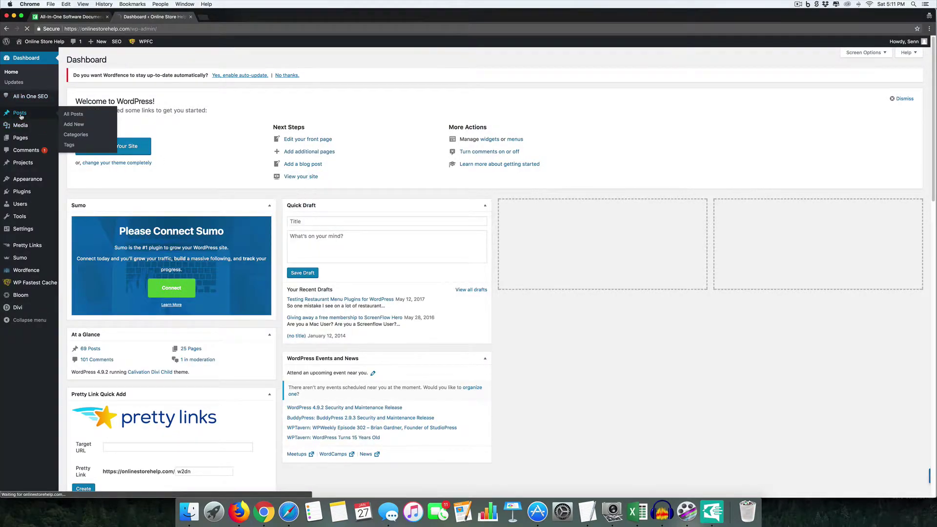
{"action": "left_click", "coordinate": [20, 115]}
{"action": "left_click", "coordinate": [25, 187]}
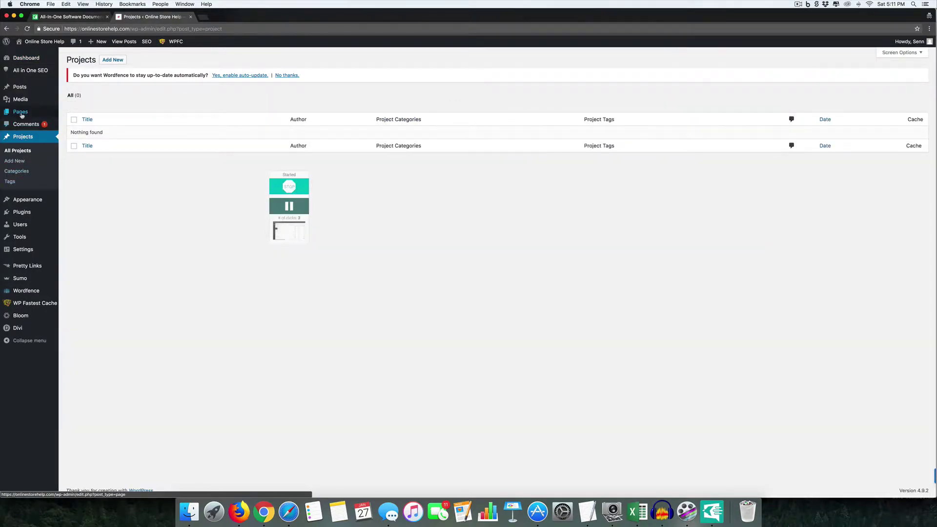
{"action": "left_click", "coordinate": [21, 115]}
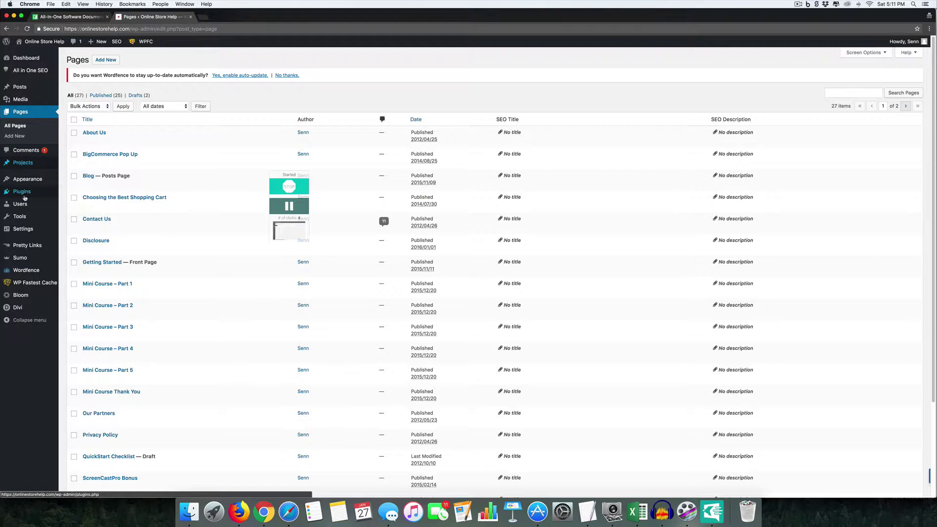
{"action": "left_click", "coordinate": [25, 179]}
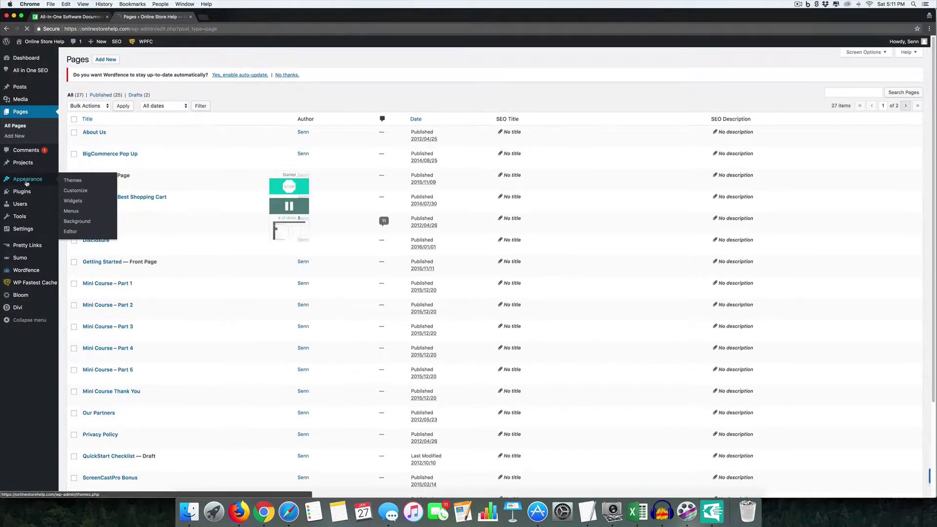
{"action": "left_click", "coordinate": [22, 233]}
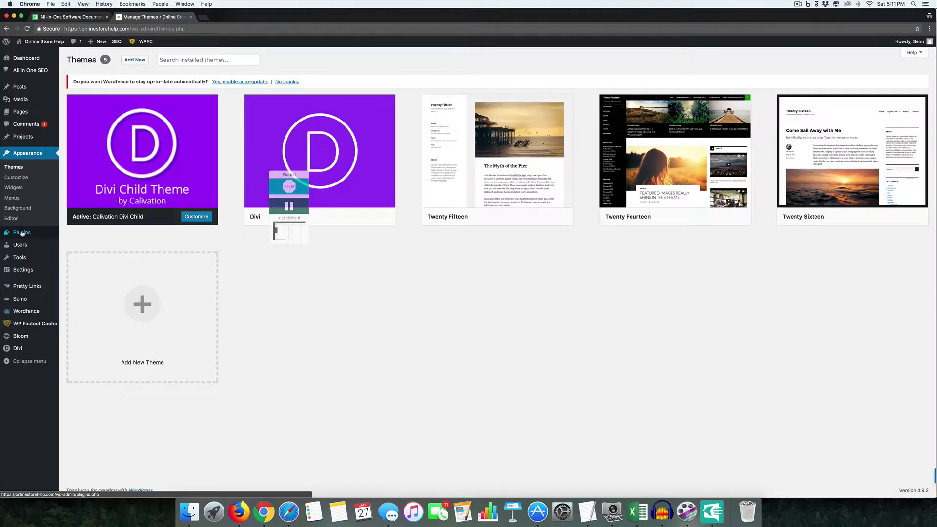
{"action": "left_click", "coordinate": [22, 272]}
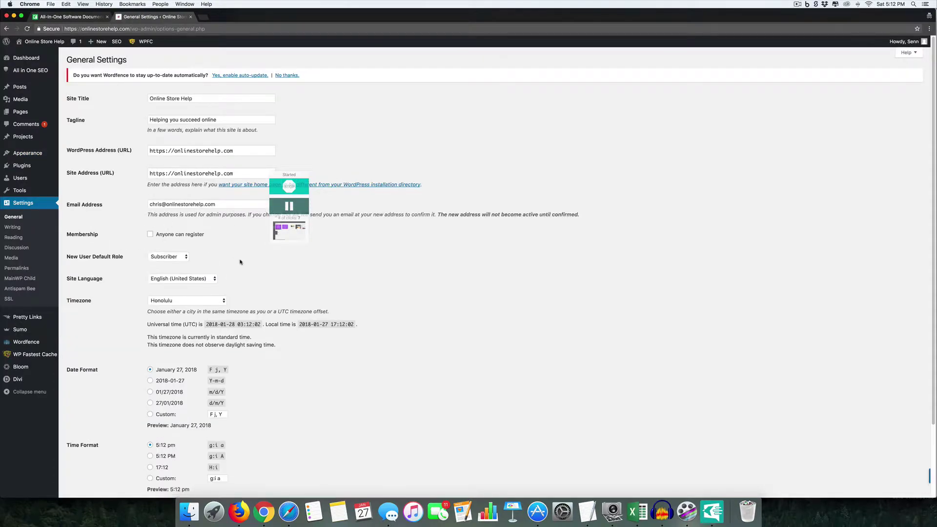
{"action": "mouse_move", "coordinate": [282, 237]}
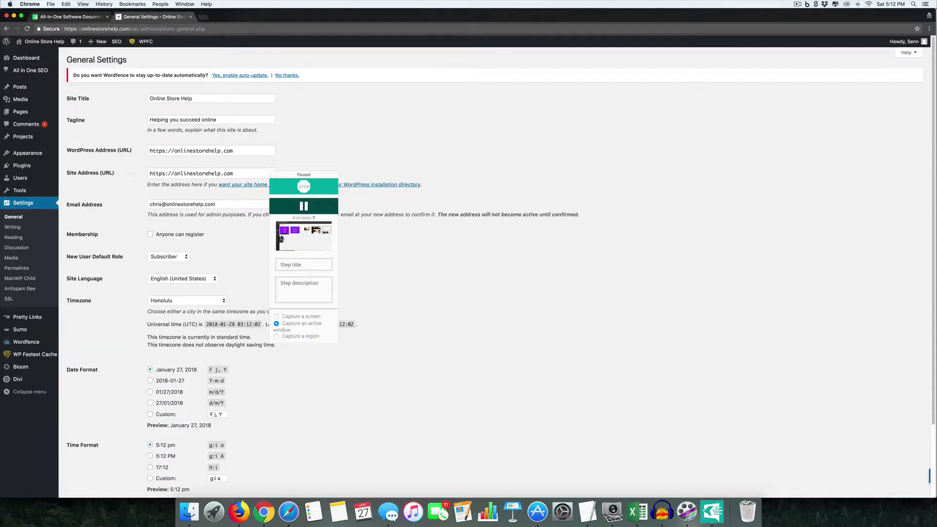
- Stop capturing, move the editor to the upper left, enlarge it, and zoom into step 1's screenshot
{"action": "left_click", "coordinate": [305, 187]}
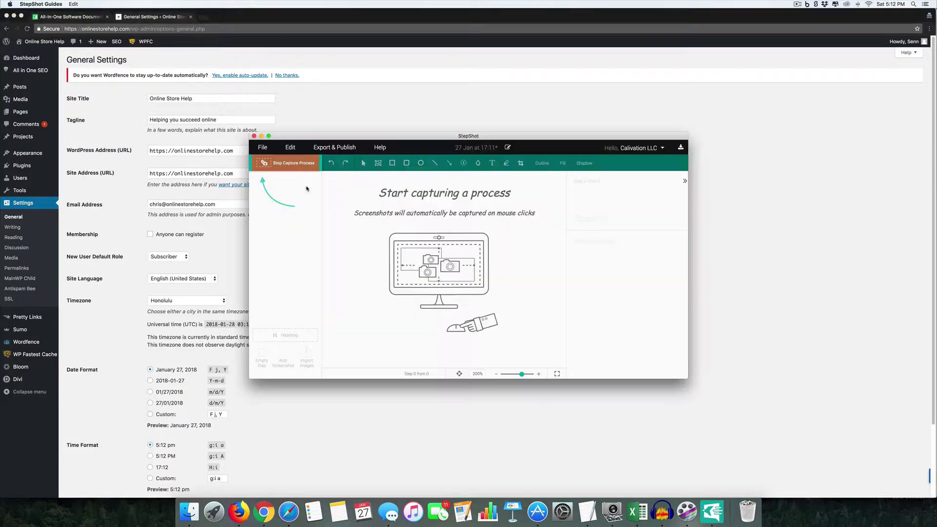
{"action": "left_click_drag", "start_coordinate": [444, 138], "coordinate": [219, 21]}
{"action": "left_click_drag", "start_coordinate": [463, 259], "coordinate": [813, 445]}
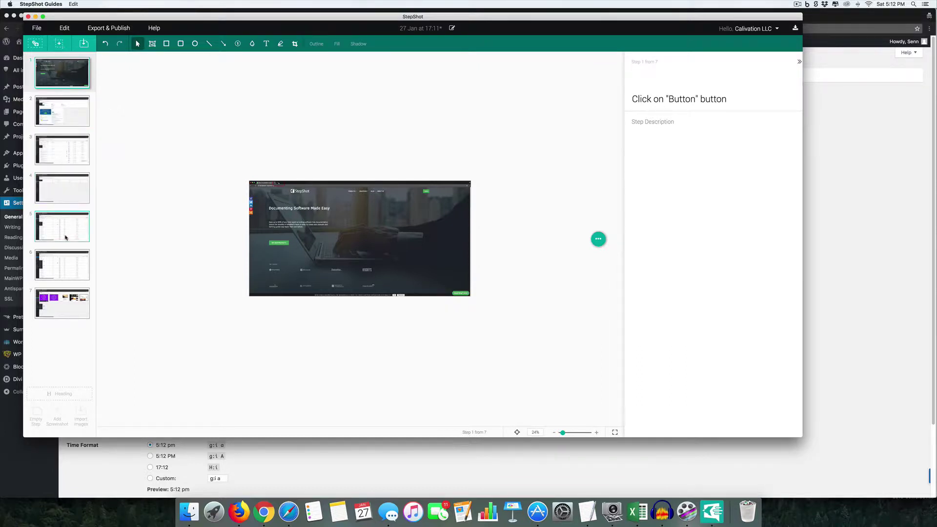
{"action": "left_click_drag", "start_coordinate": [564, 434], "coordinate": [566, 434]}
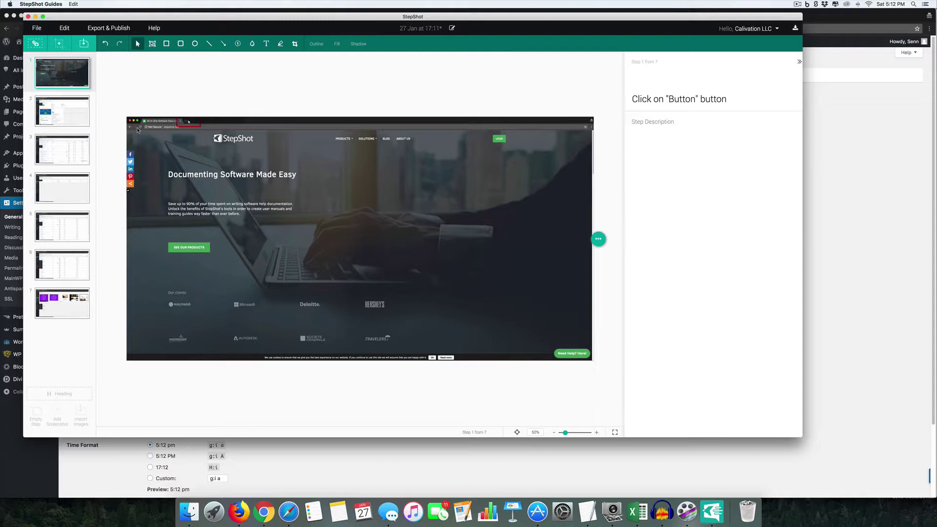
{"action": "mouse_move", "coordinate": [68, 77]}
- Replace step 1's image with a fresh screenshot of the tab and address-bar area
{"action": "left_click", "coordinate": [599, 239]}
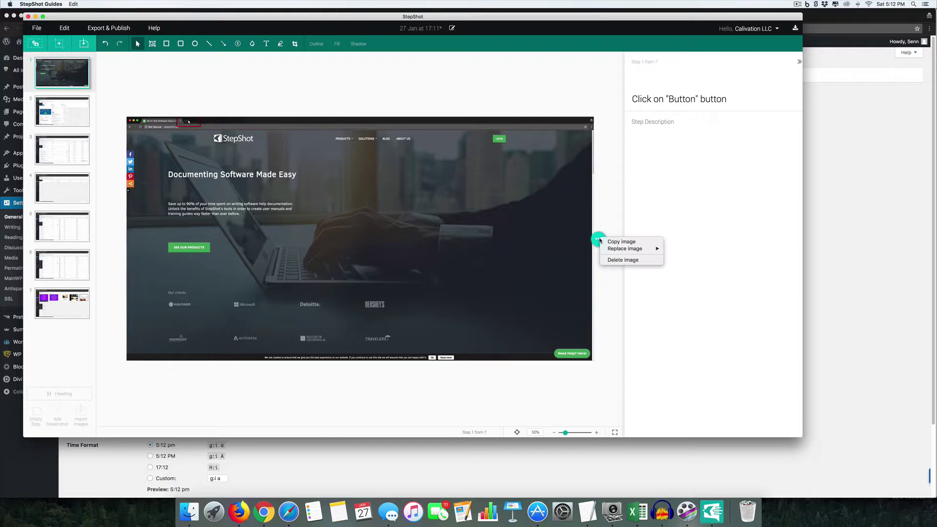
{"action": "mouse_move", "coordinate": [617, 251]}
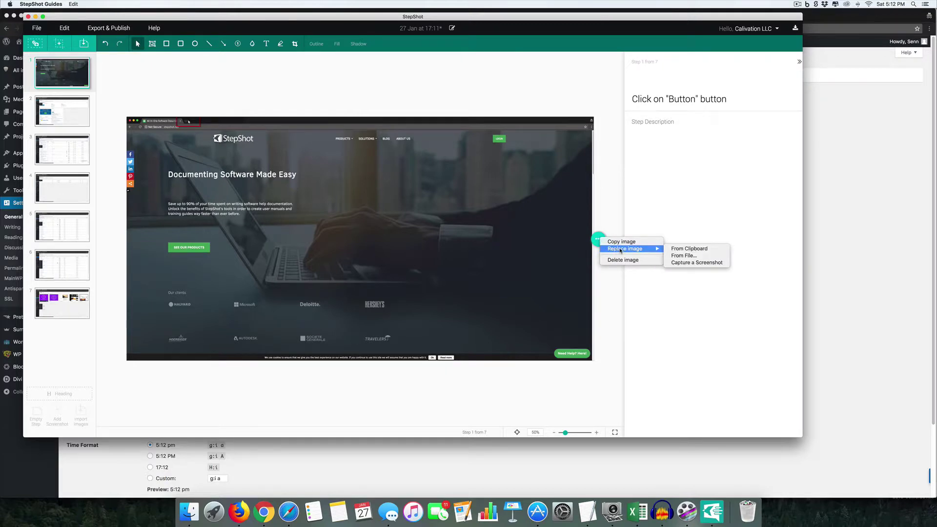
{"action": "left_click", "coordinate": [678, 263]}
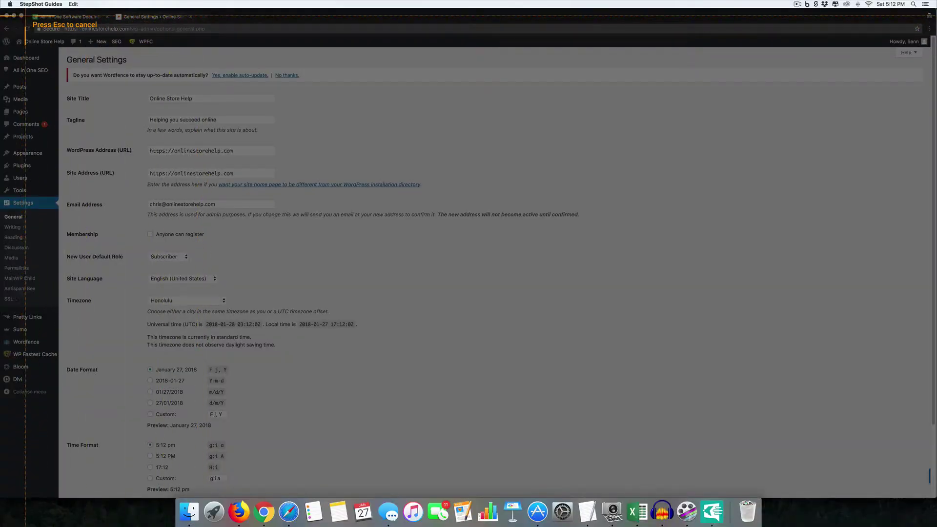
{"action": "left_click_drag", "start_coordinate": [28, 11], "coordinate": [234, 49]}
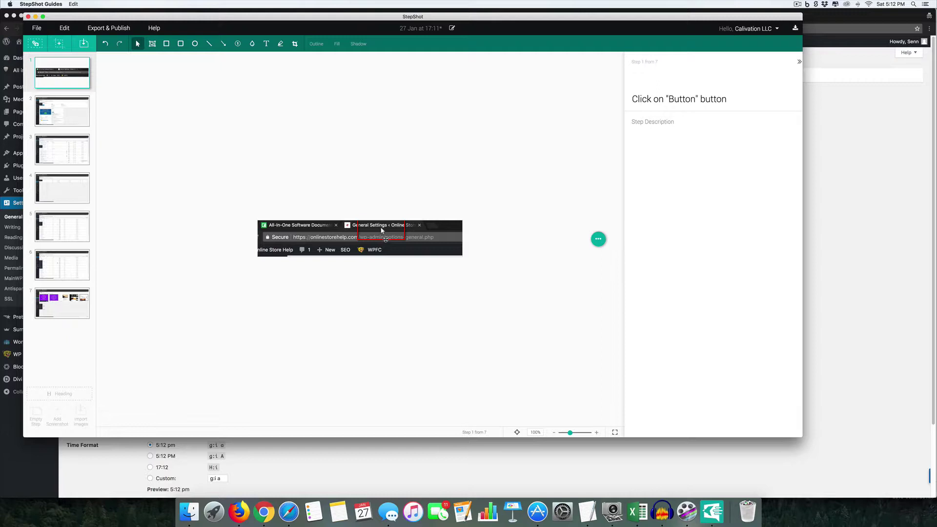
- Move step 1's red highlight box onto the address bar and widen it to cover the URL
{"action": "left_click", "coordinate": [385, 239]}
{"action": "mouse_move", "coordinate": [368, 237]}
{"action": "left_mouse_down"}
{"action": "mouse_move", "coordinate": [367, 229]}
{"action": "mouse_move", "coordinate": [366, 245]}
{"action": "mouse_move", "coordinate": [263, 236]}
{"action": "left_mouse_up"}
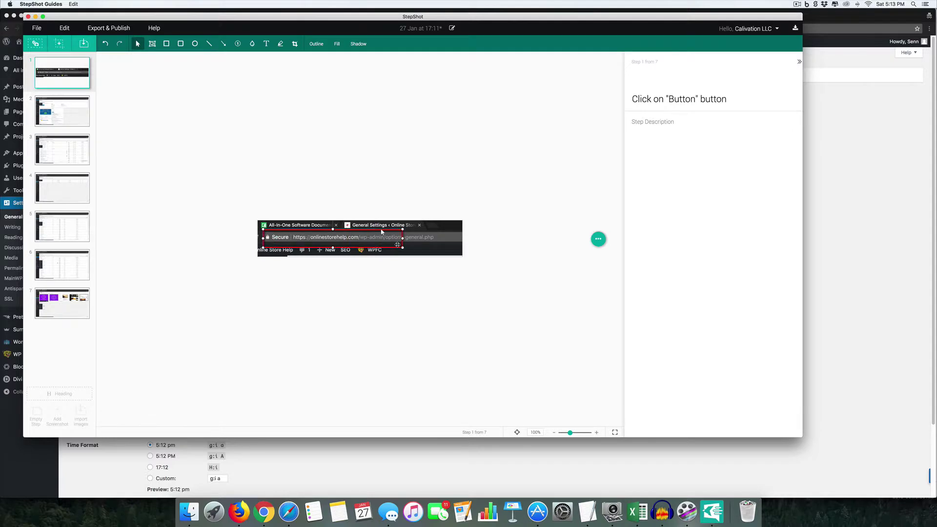
{"action": "left_click_drag", "start_coordinate": [402, 238], "coordinate": [440, 237]}
- On step 2, nudge the Posts highlight box and draw a red arrow across Welcome to WordPress!
{"action": "left_click", "coordinate": [75, 119]}
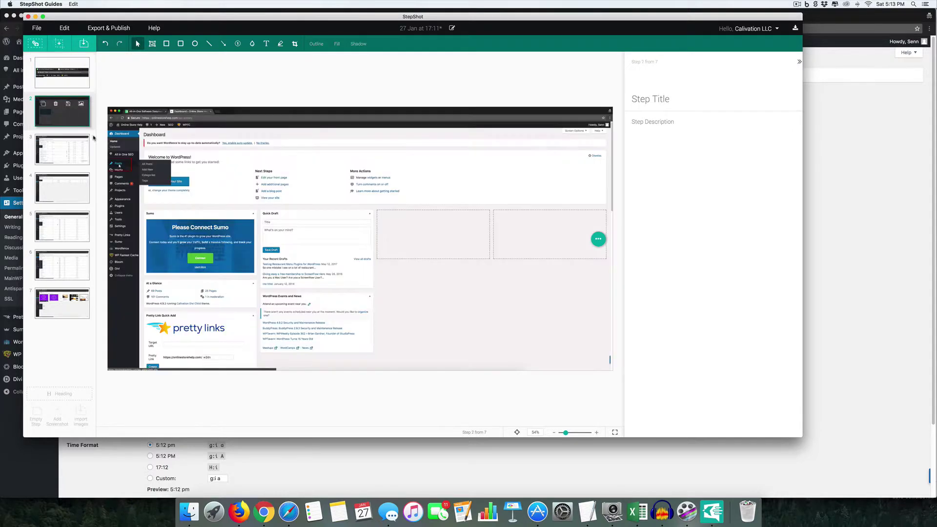
{"action": "left_click", "coordinate": [125, 169]}
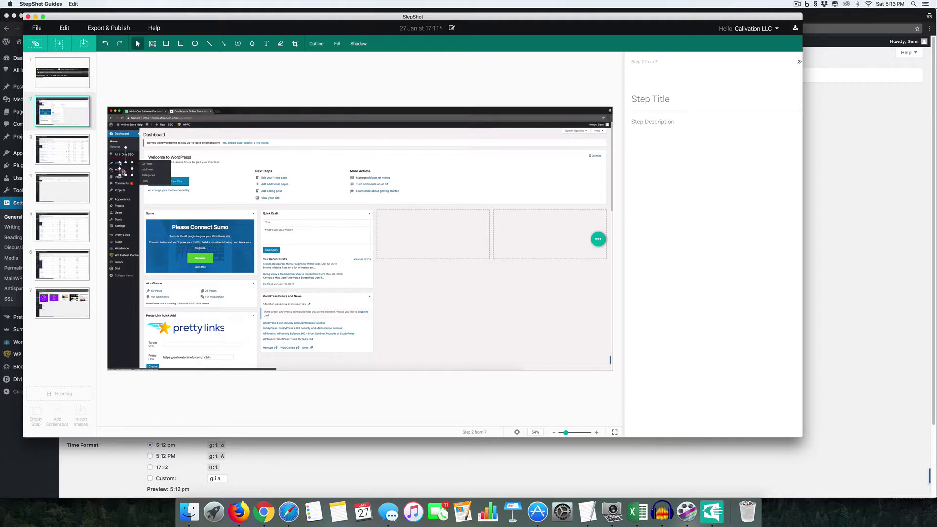
{"action": "left_click_drag", "start_coordinate": [113, 170], "coordinate": [118, 166]}
{"action": "left_click", "coordinate": [223, 44]}
{"action": "left_click_drag", "start_coordinate": [239, 156], "coordinate": [139, 159]}
- Add a text label reading 'Click here for posts' beside the arrow
{"action": "left_click", "coordinate": [266, 43]}
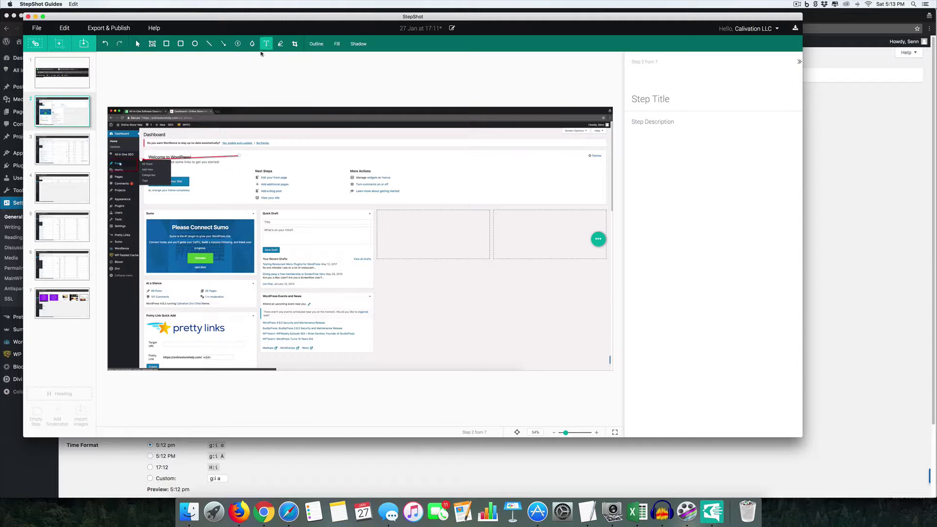
{"action": "left_click", "coordinate": [235, 159]}
{"action": "type", "text": "Click her"}
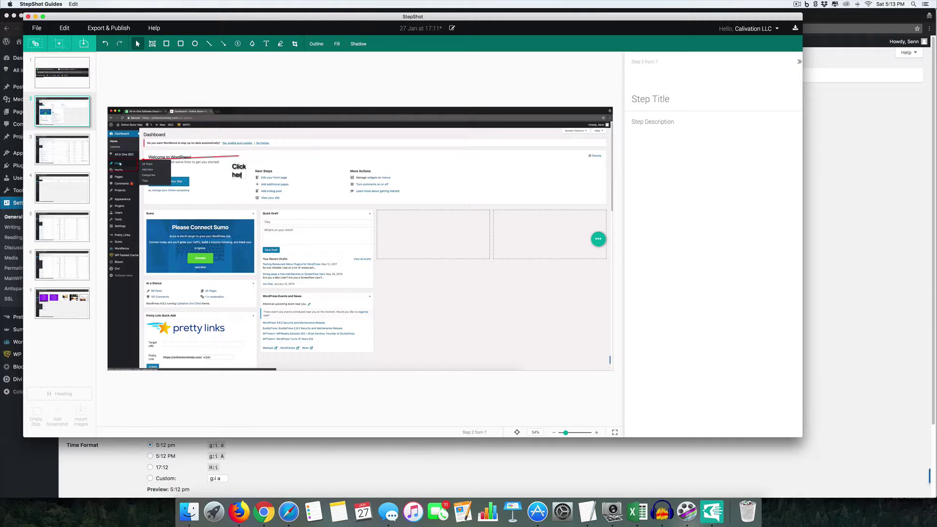
{"action": "type", "text": "e fore posts"}
{"action": "key", "text": "BackSpace"}
{"action": "key", "text": "BackSpace"}
{"action": "type", "text": "osts"}
{"action": "key", "text": "super+a"}
{"action": "left_click", "coordinate": [353, 46]}
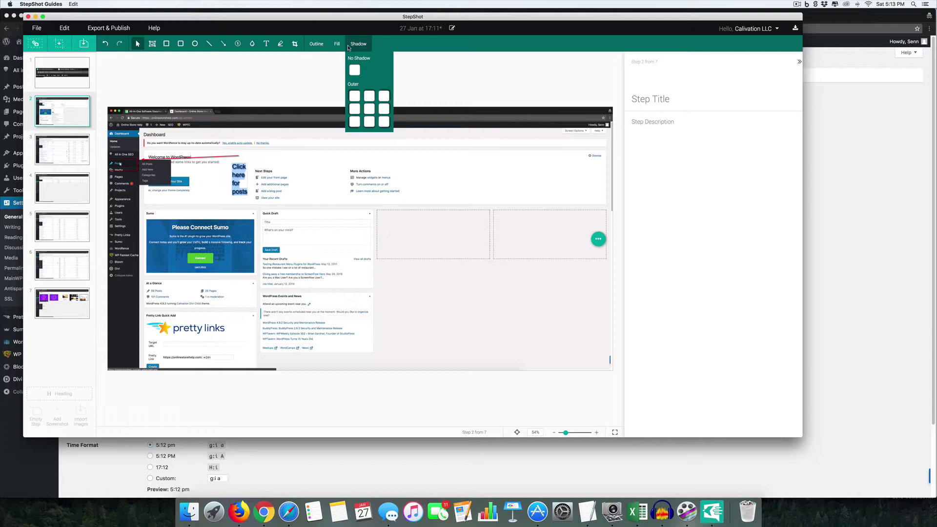
{"action": "left_click", "coordinate": [337, 45]}
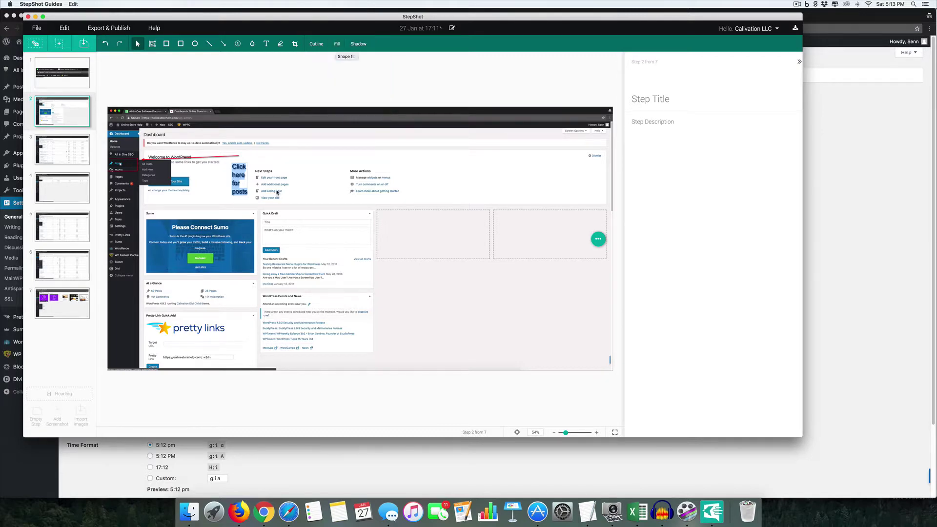
{"action": "left_click", "coordinate": [266, 43]}
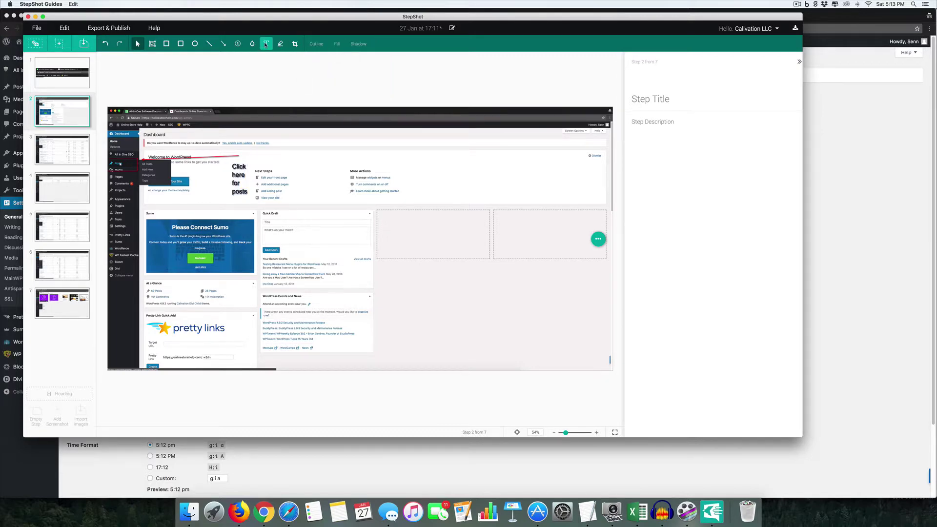
- Make the 'Click here for posts' label text red and a larger font size
{"action": "left_click", "coordinate": [241, 177]}
{"action": "triple_click", "coordinate": [241, 174]}
{"action": "left_click", "coordinate": [390, 44]}
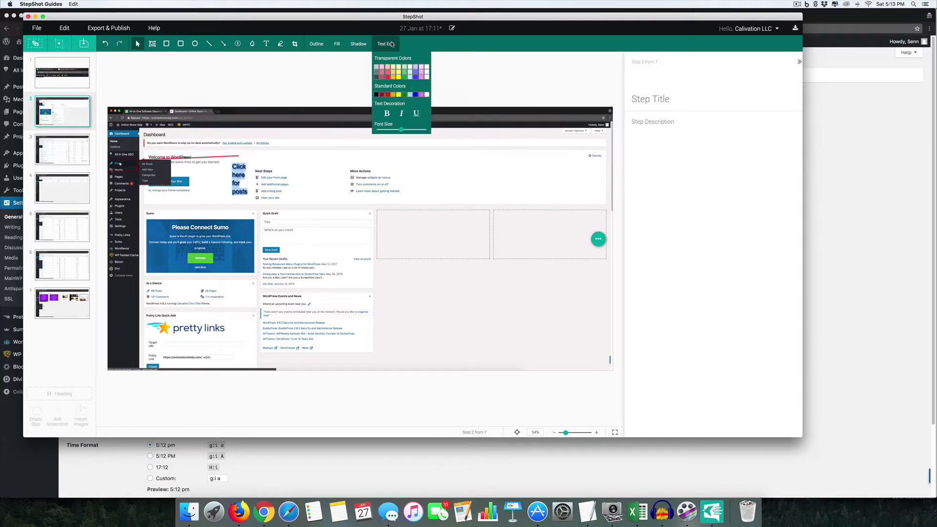
{"action": "left_click", "coordinate": [388, 94]}
{"action": "left_click_drag", "start_coordinate": [401, 129], "coordinate": [421, 129]}
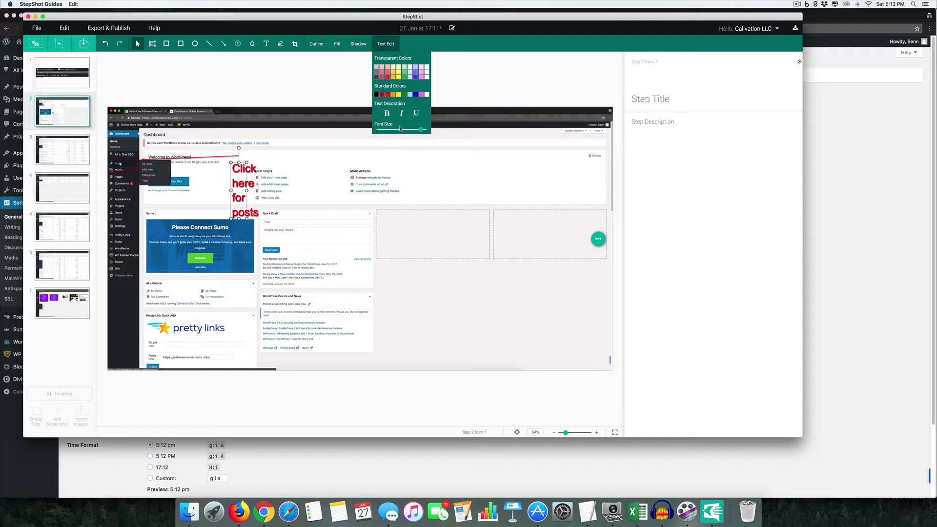
{"action": "mouse_move", "coordinate": [248, 188]}
{"action": "left_mouse_down"}
{"action": "mouse_move", "coordinate": [354, 197]}
{"action": "mouse_move", "coordinate": [342, 195]}
{"action": "left_mouse_up"}
- Widen the label to fit on one line and move it up beside Next Steps
{"action": "left_click", "coordinate": [243, 179]}
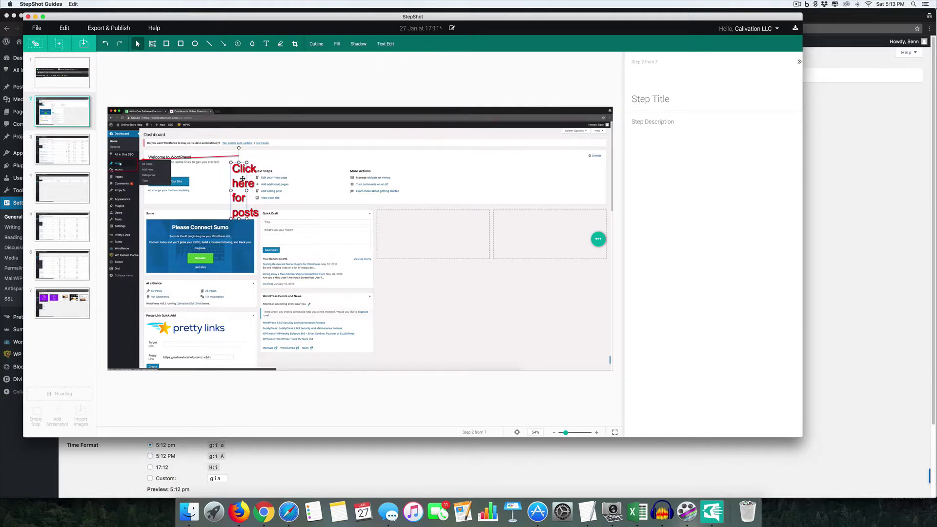
{"action": "left_click_drag", "start_coordinate": [247, 191], "coordinate": [332, 190]}
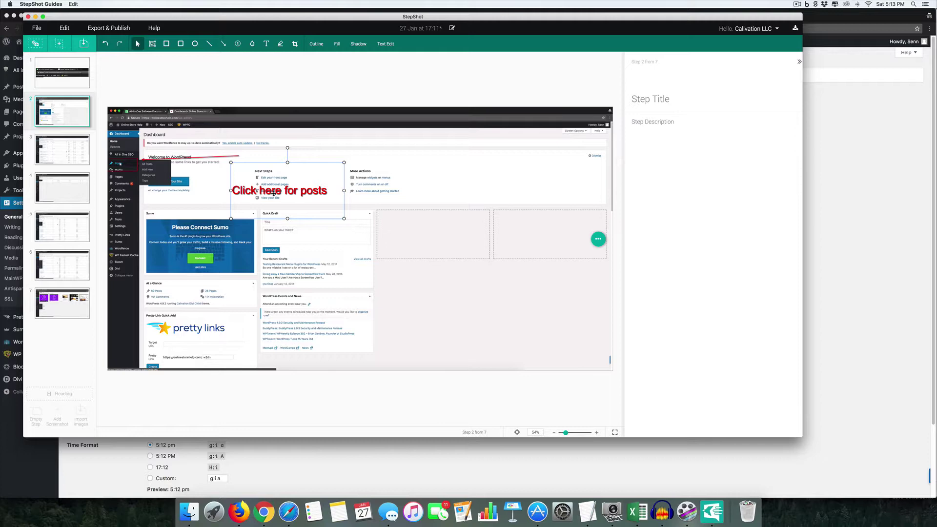
{"action": "mouse_move", "coordinate": [274, 193]}
{"action": "left_mouse_down"}
{"action": "mouse_move", "coordinate": [261, 161]}
{"action": "mouse_move", "coordinate": [248, 163]}
{"action": "left_mouse_up"}
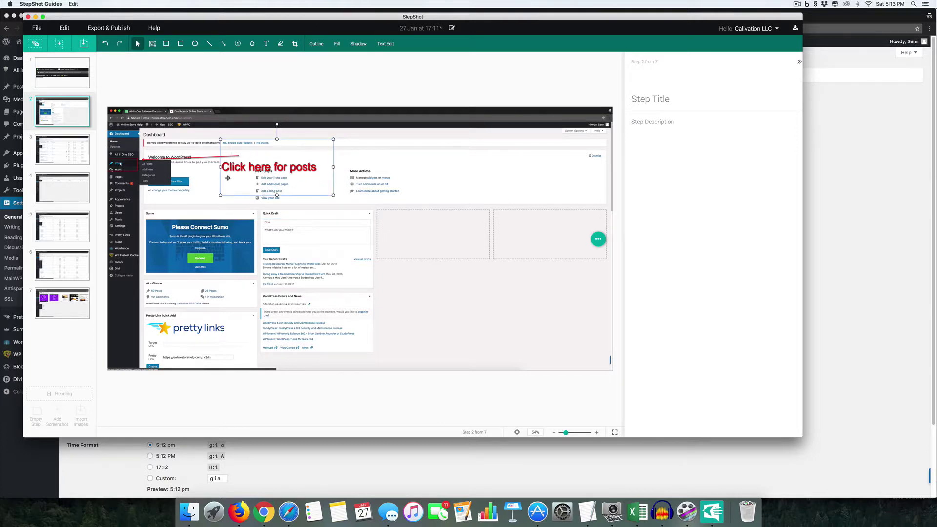
{"action": "left_click", "coordinate": [195, 43]}
- Draw a red ellipse around Sumo's Connect button, then blur the Quick Draft and Sumo/Pretty Links areas
{"action": "left_click_drag", "start_coordinate": [176, 234], "coordinate": [250, 279]}
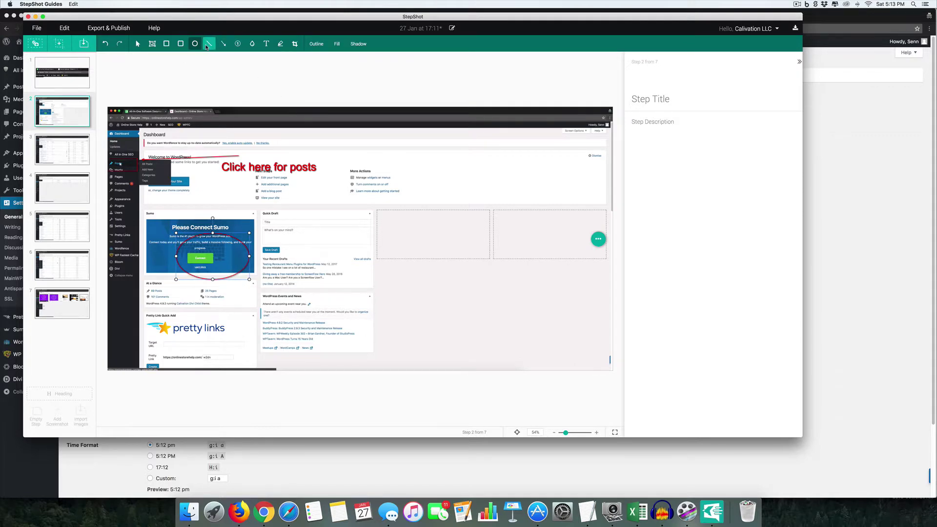
{"action": "left_click", "coordinate": [249, 44]}
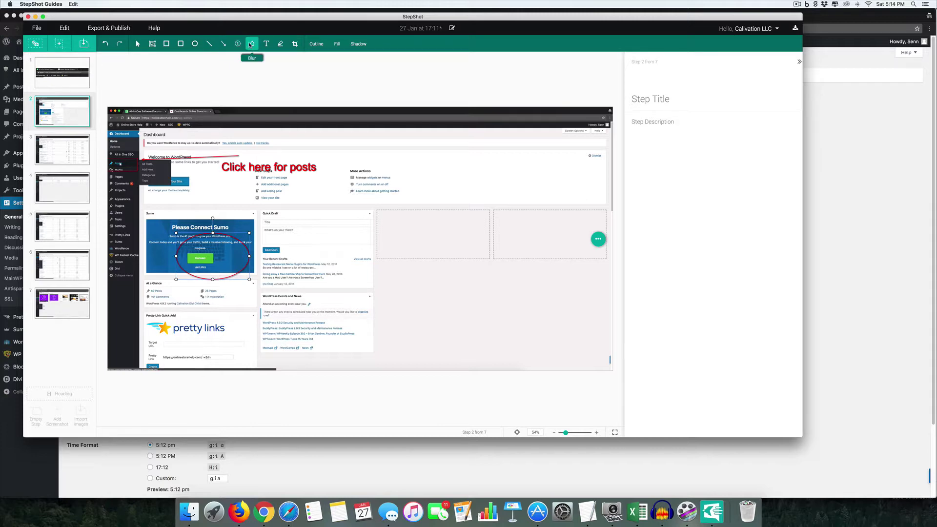
{"action": "left_click_drag", "start_coordinate": [257, 207], "coordinate": [380, 360]}
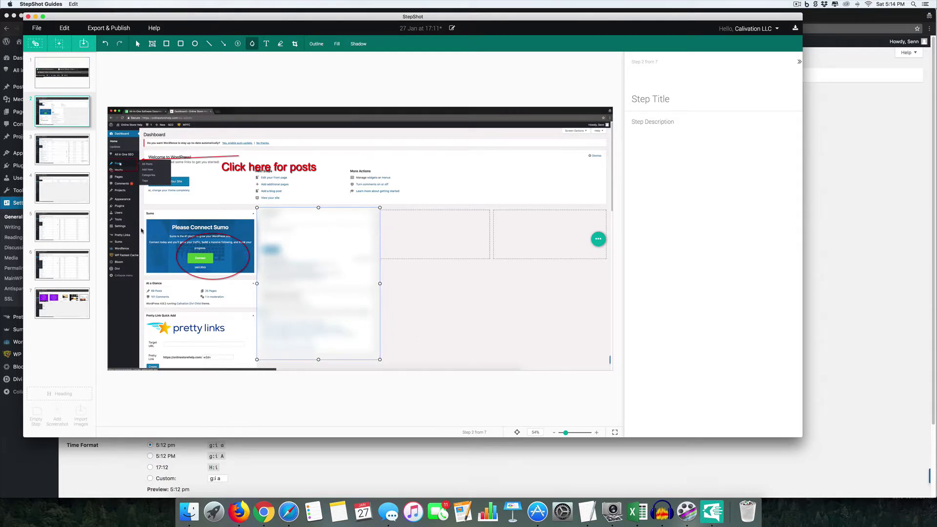
{"action": "left_click_drag", "start_coordinate": [143, 207], "coordinate": [258, 363]}
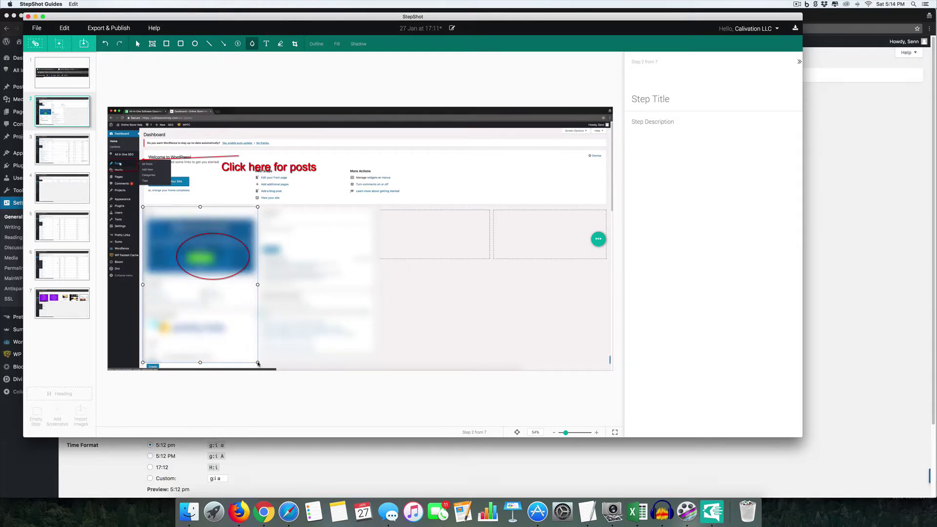
{"action": "left_click", "coordinate": [52, 155]}
- On step 5's Pages screenshot, delete the Appearance box and draw a red rectangle around the whole submenu
{"action": "left_click", "coordinate": [60, 188]}
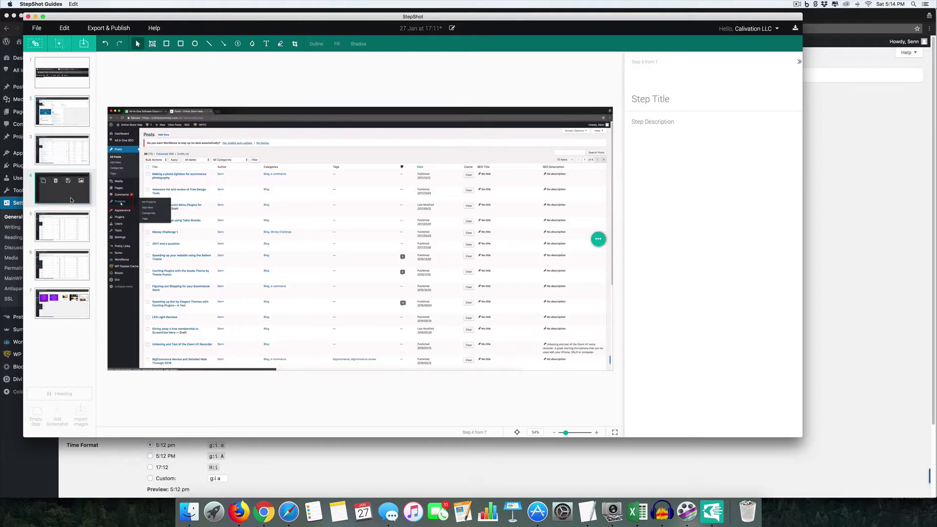
{"action": "left_click", "coordinate": [69, 238]}
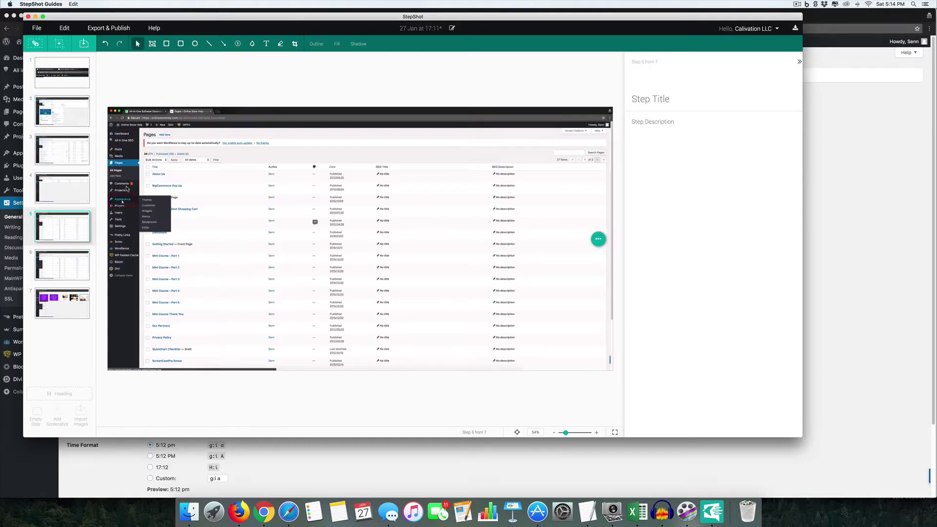
{"action": "left_click", "coordinate": [128, 205]}
{"action": "key", "text": "Delete"}
{"action": "left_click", "coordinate": [167, 44]}
{"action": "mouse_move", "coordinate": [137, 189]}
{"action": "left_mouse_down"}
{"action": "mouse_move", "coordinate": [168, 242]}
{"action": "mouse_move", "coordinate": [180, 243]}
{"action": "left_mouse_up"}
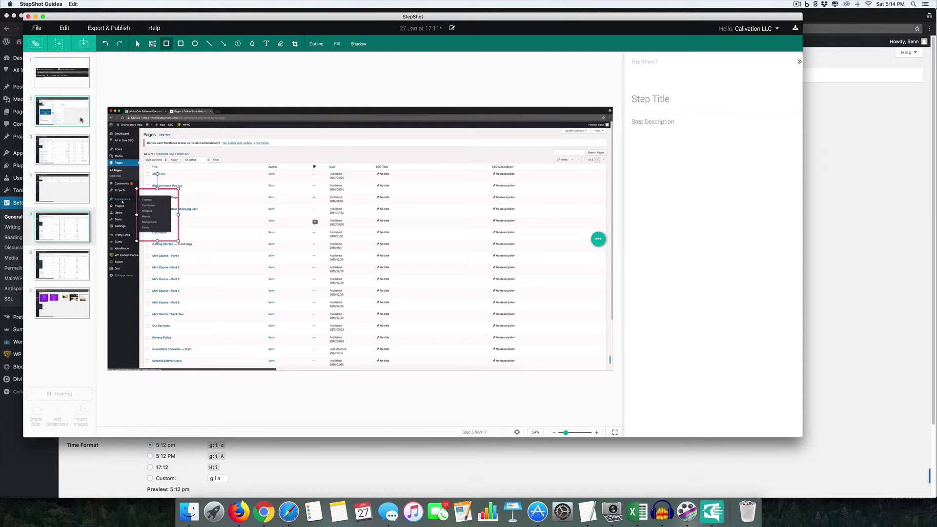
- Title step 1 'Go to login at' and describe reaching the login screen via yourwebsite.com/wp-admin/
{"action": "left_click", "coordinate": [62, 73]}
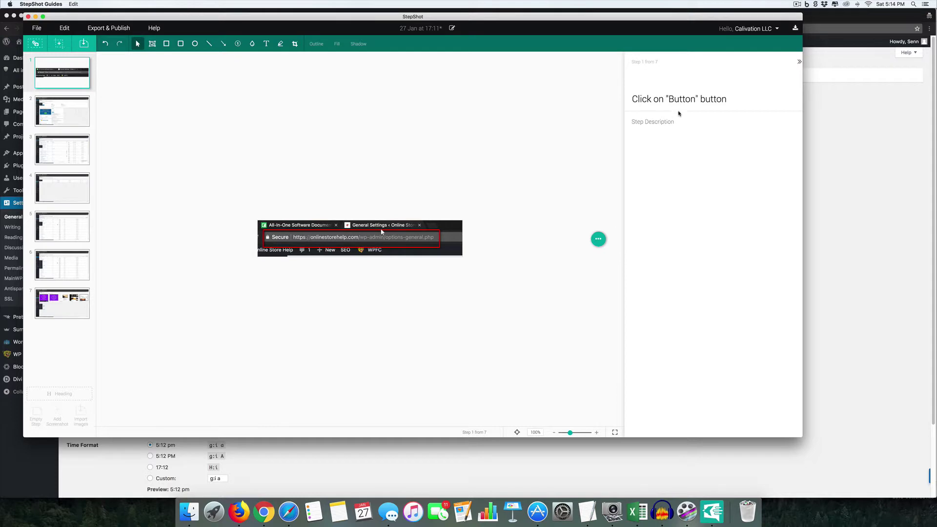
{"action": "triple_click", "coordinate": [679, 99]}
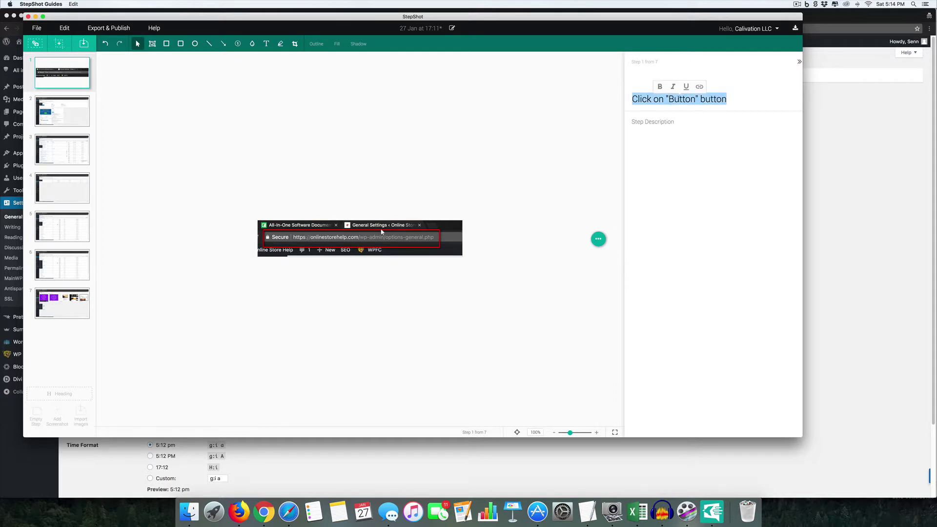
{"action": "type", "text": "Go to login "}
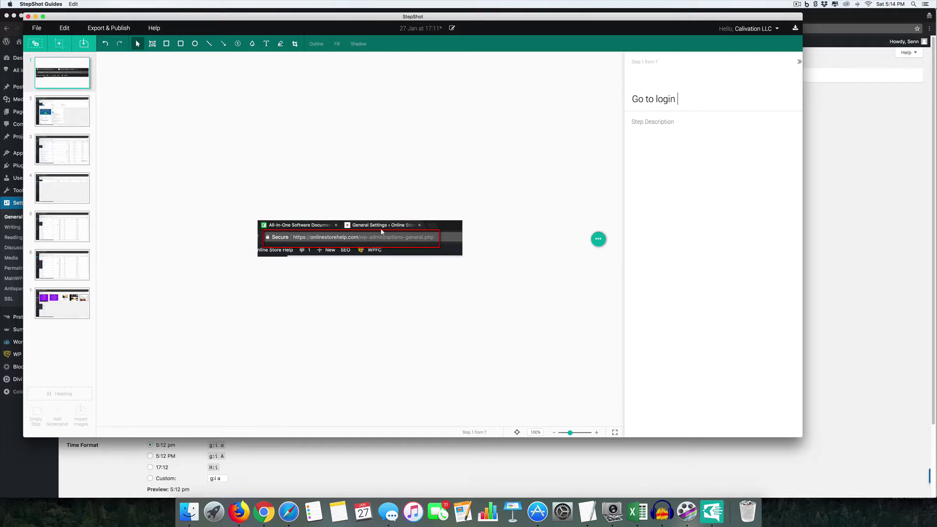
{"action": "type", "text": "at"}
{"action": "type", "text": "If you "}
{"action": "type", "text": "go to yourwebsite.com/wp-admin/"}
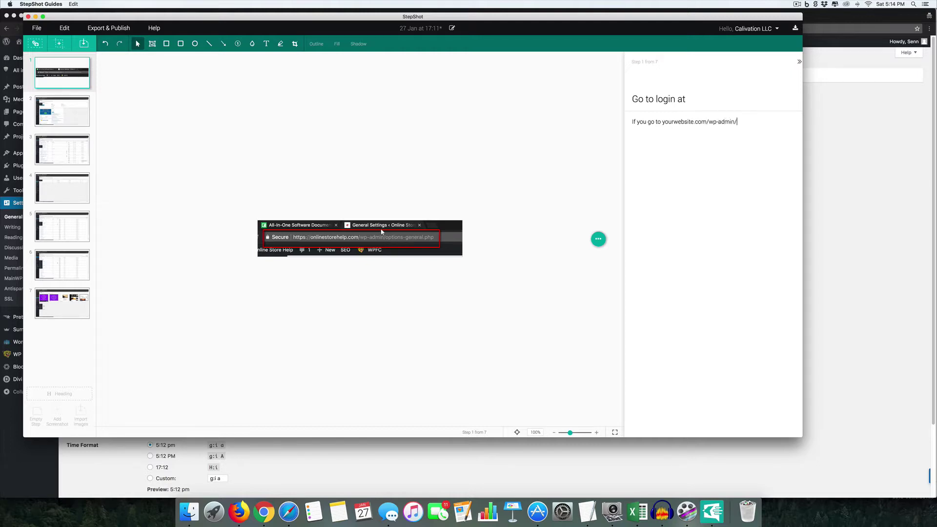
{"action": "type", "text": "t enter it will take you to the login screen"}
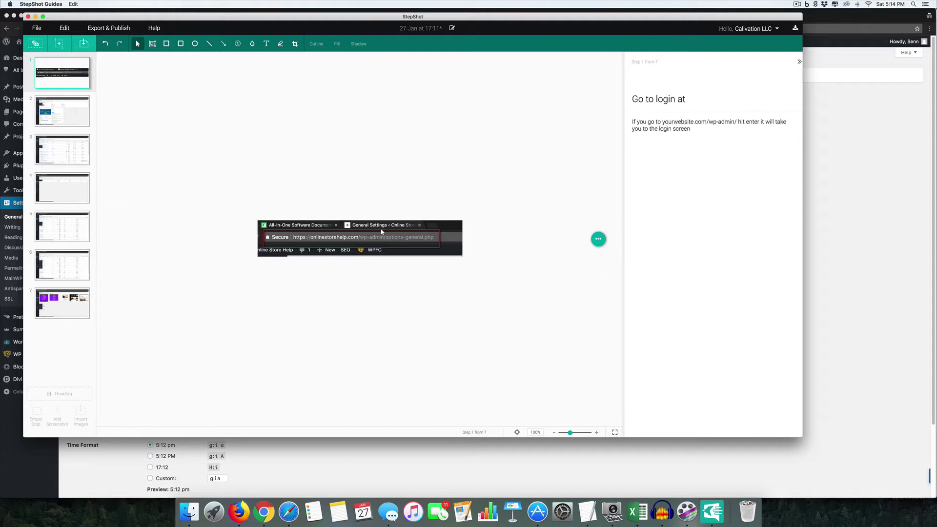
{"action": "left_click", "coordinate": [74, 122]}
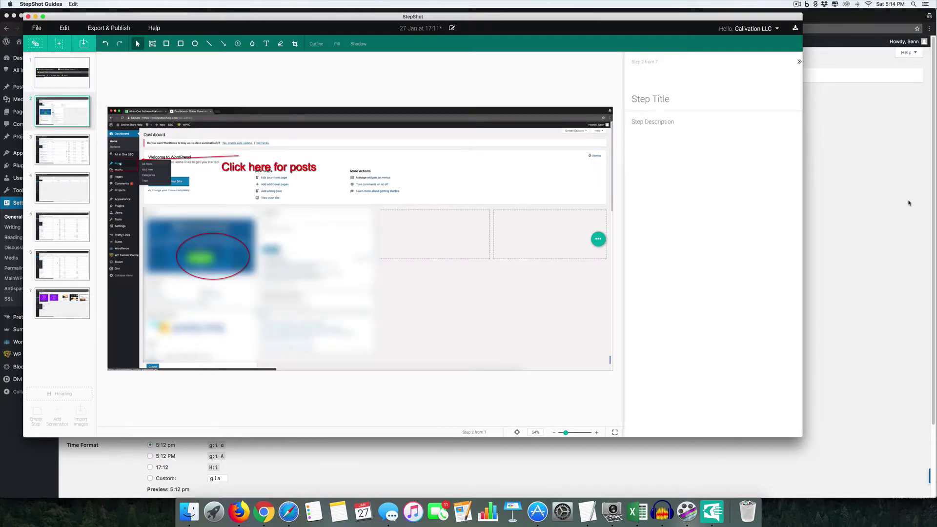
- Paste the placeholder Latin paragraph as step 2's description and title it 'Step 2'
{"action": "left_click", "coordinate": [909, 203]}
{"action": "left_click", "coordinate": [203, 17]}
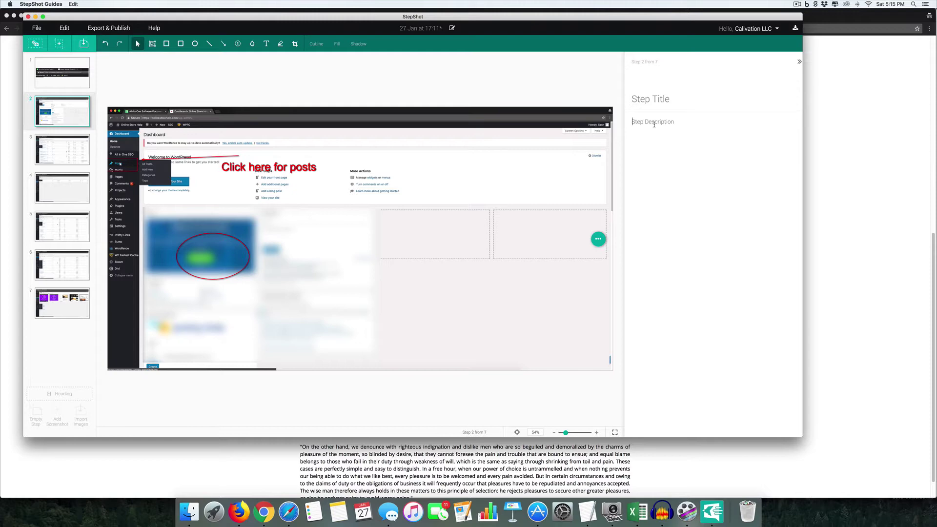
{"action": "type", "text": "Sed ut perspiciatis unde omnis iste natus error sit voluptatem accusantium doloremque laudantium, totam rem aperiam, eaque ipsa quae ab illo inventore veritatis et quasi architecto beatae vitae dicta sunt explicabo. Nemo enim ipsam voluptatem quia voluptas sit aspernatur aut odit aut fugit, sed quia consequuntur magni dolores eos qui ratione voluptatem sequi nesciunt. Neque porro quisquam est, qui dolorem ipsum quia dolor sit amet, consectetur, adipisci velit, sed quia non numquam eius modi tempora incidunt ut labore et dolore magnam aliquam quaerat voluptatem. Ut enim ad minima veniam, quis nostrum exercitationem ullam corporis suscipit laboriosam, nisi ut aliquid ex ea commodi consequatur? Quis autem vel eum iure reprehenderit qui in ea voluptate velit esse quam nihil molestiae consequatur, vel illum qui dolorem eum fugiat quo voluptas nulla pariatur?\""}
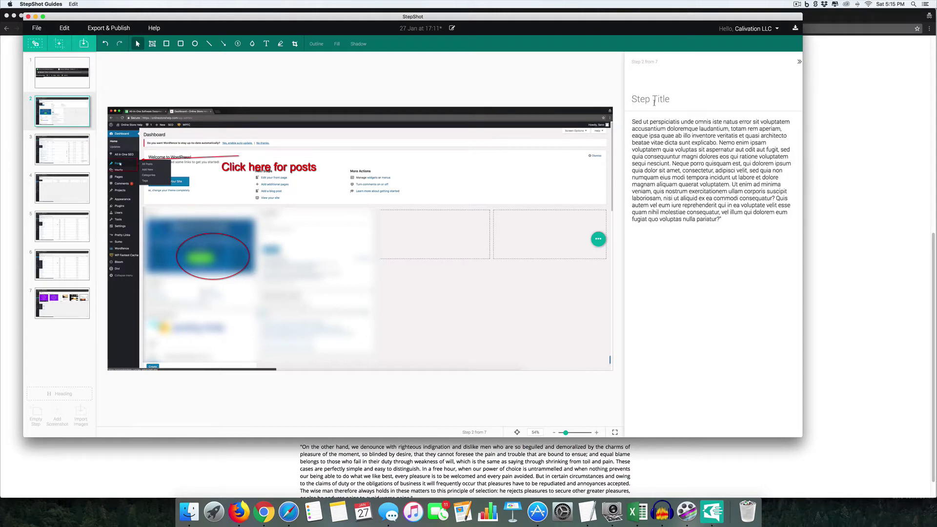
{"action": "left_click", "coordinate": [655, 100]}
{"action": "type", "text": "Step 2"}
- Title step 3 'Step 3' and paste the placeholder Latin paragraph as its description
{"action": "left_click", "coordinate": [81, 159]}
{"action": "type", "text": "S"}
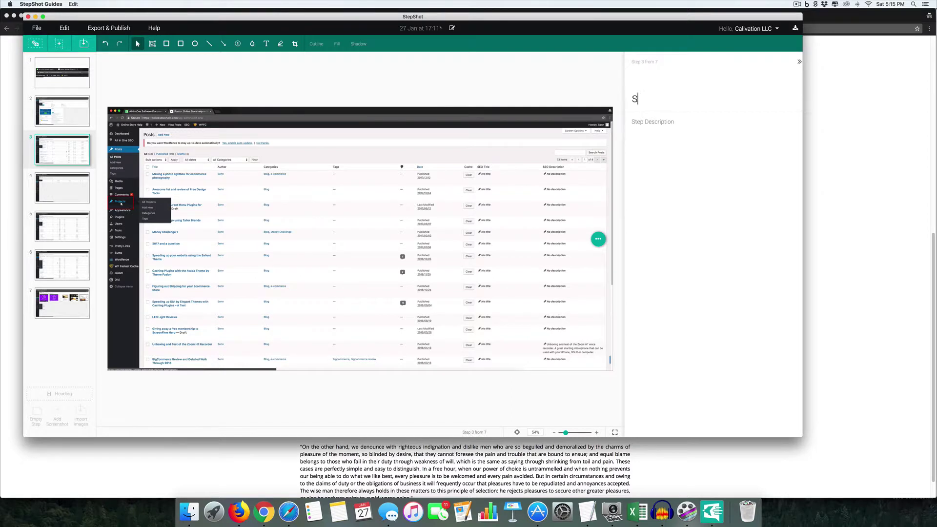
{"action": "type", "text": "tep 4"}
{"action": "key", "text": "BackSpace"}
{"action": "type", "text": "3"}
{"action": "type", "text": "Sed ut perspiciatis unde omnis iste natus error sit voluptatem accusantium doloremque laudantium, totam rem aperiam, eaque ipsa quae ab illo inventore veritatis et quasi architecto beatae vitae dicta sunt explicabo. Nemo enim ipsam voluptatem quia voluptas sit aspernatur aut odit aut fugit, sed quia consequuntur magni dolores eos qui ratione voluptatem sequi nesciunt. Neque porro quisquam est, qui dolorem ipsum quia dolor sit amet, consectetur, adipisci velit, sed quia non numquam eius modi tempora incidunt ut labore et dolore magnam aliquam quaerat voluptatem. Ut enim ad minima veniam, quis nostrum exercitationem ullam corporis suscipit laboriosam, nisi ut aliquid ex ea commodi consequatur? Quis autem vel eum iure reprehenderit qui in ea voluptate velit esse quam nihil molestiae consequatur, vel illum qui dolorem eum fugiat quo voluptas nulla pariatur?\""}
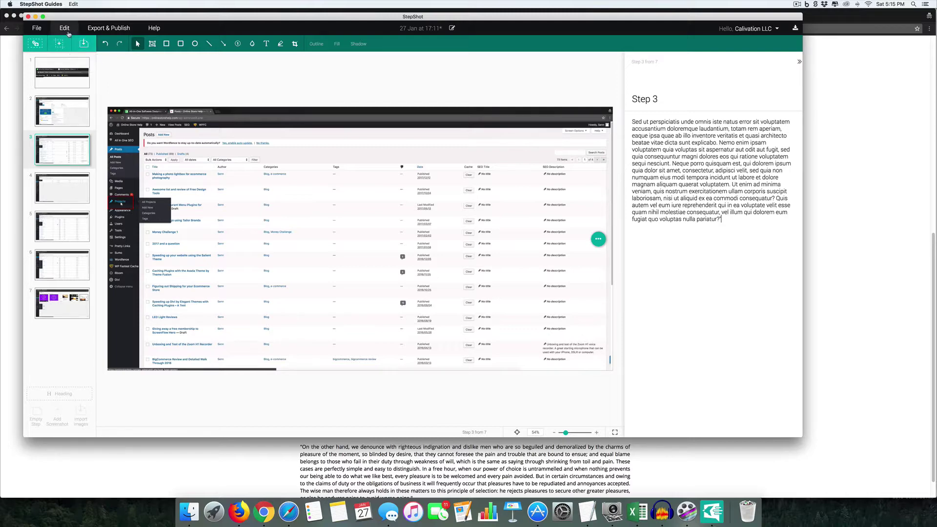
- Start a PDF export of the guide with Guide Author left off the title page
{"action": "left_click", "coordinate": [104, 29]}
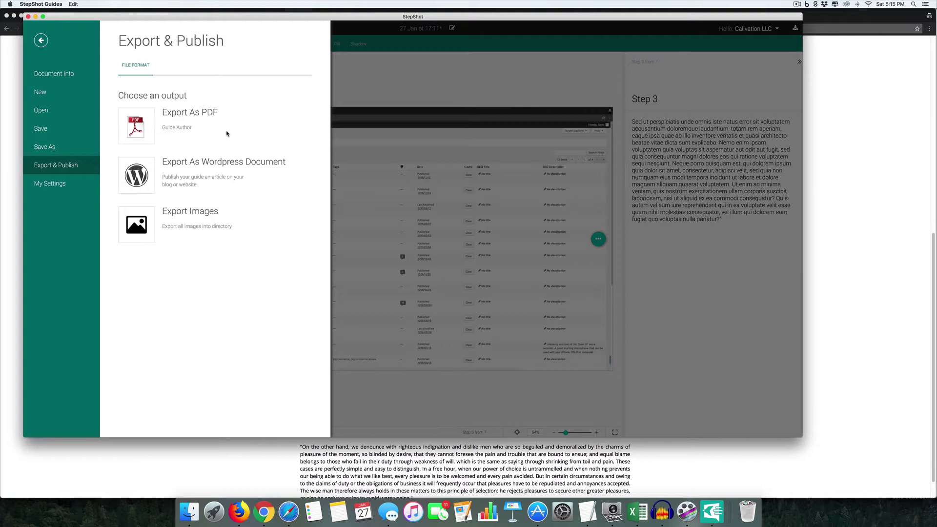
{"action": "left_click", "coordinate": [151, 120]}
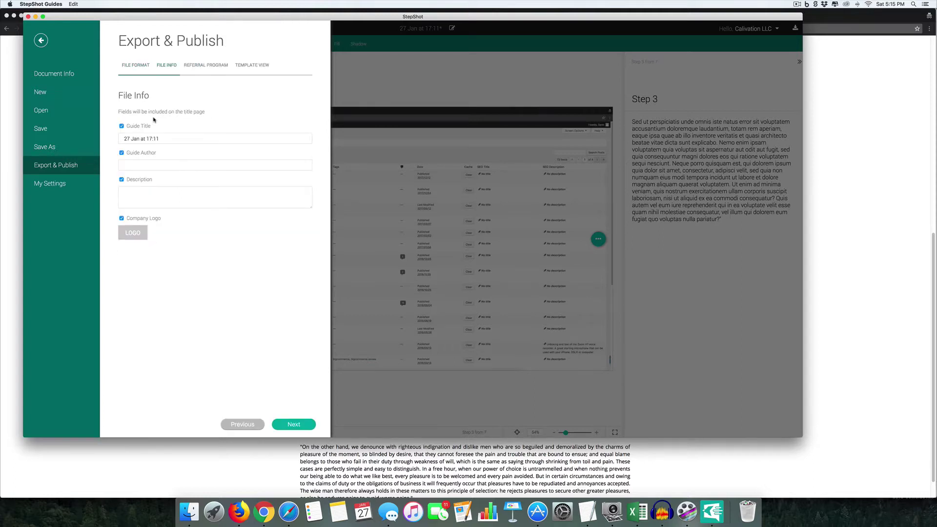
{"action": "left_click", "coordinate": [122, 153]}
- Publish with the Basic template, save as '27 Jan at 17_11.pdf' in Documents, and open it
{"action": "left_click", "coordinate": [291, 425]}
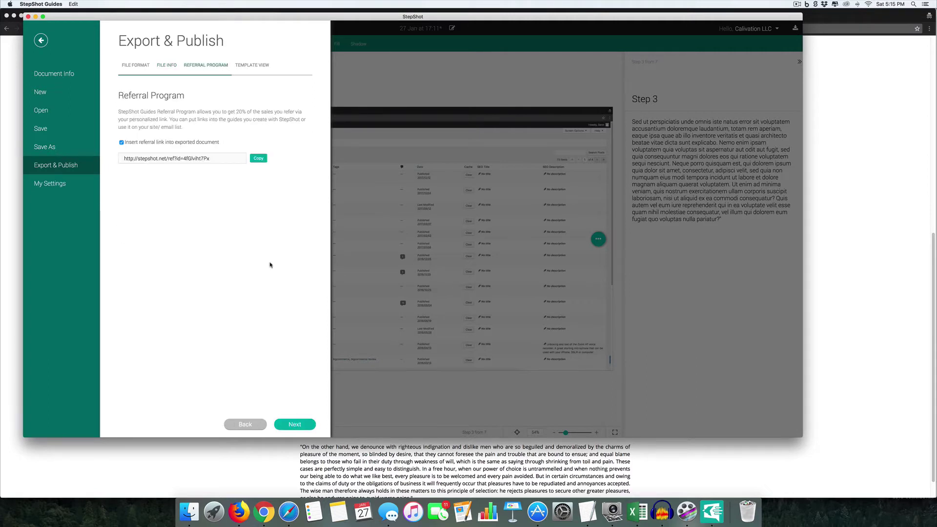
{"action": "left_click", "coordinate": [295, 424]}
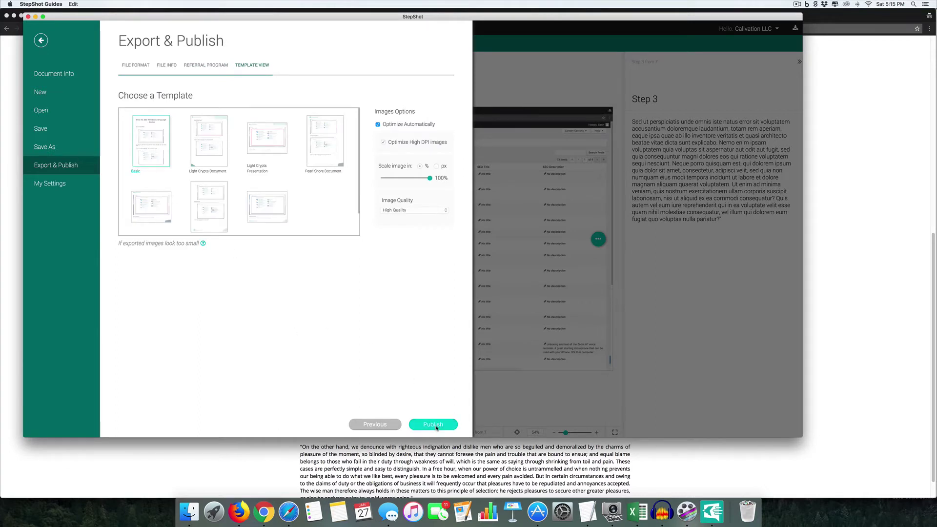
{"action": "left_click", "coordinate": [433, 425]}
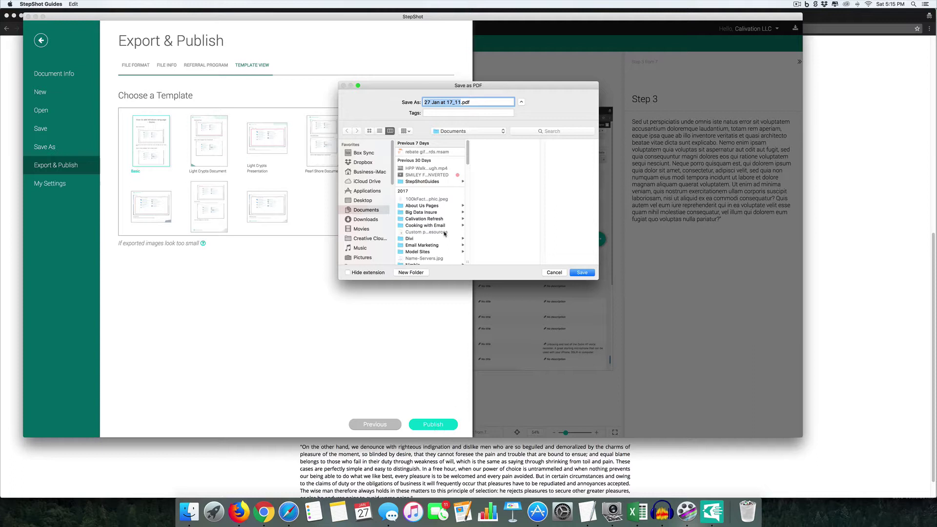
{"action": "key", "text": "Return"}
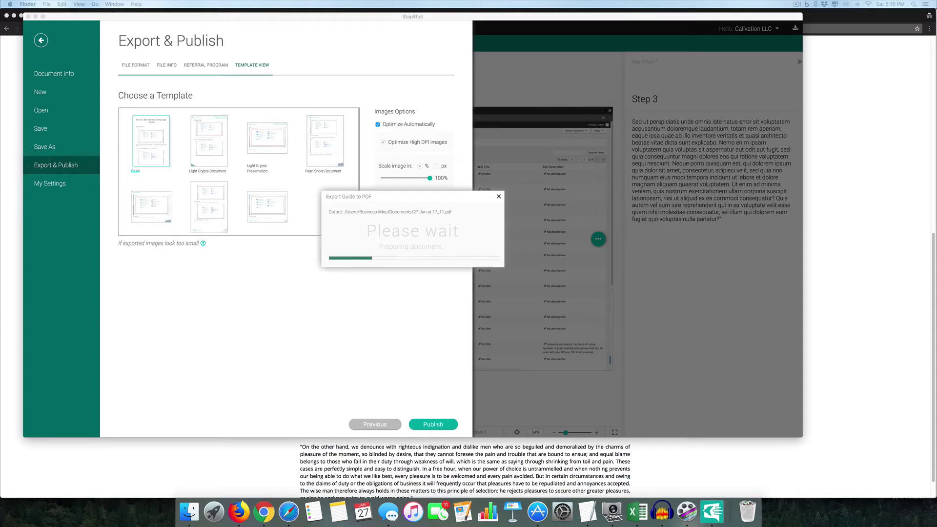
{"action": "left_click", "coordinate": [428, 259]}
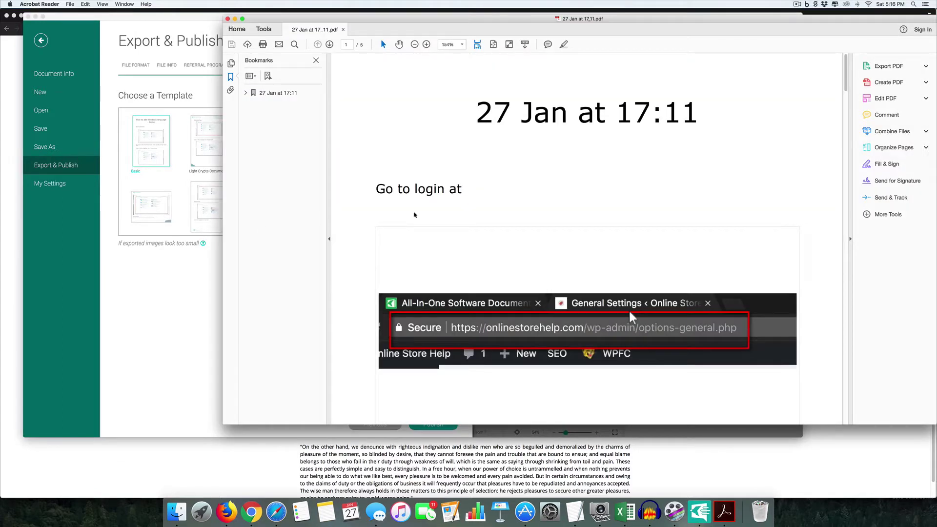
- Scroll through the PDF's five pages to the 'Created with StepShot Guides' page and back
{"action": "scroll", "coordinate": [440, 216], "scroll_direction": "down", "scroll_amount": 5}
{"action": "scroll", "coordinate": [439, 216], "scroll_direction": "down", "scroll_amount": 10}
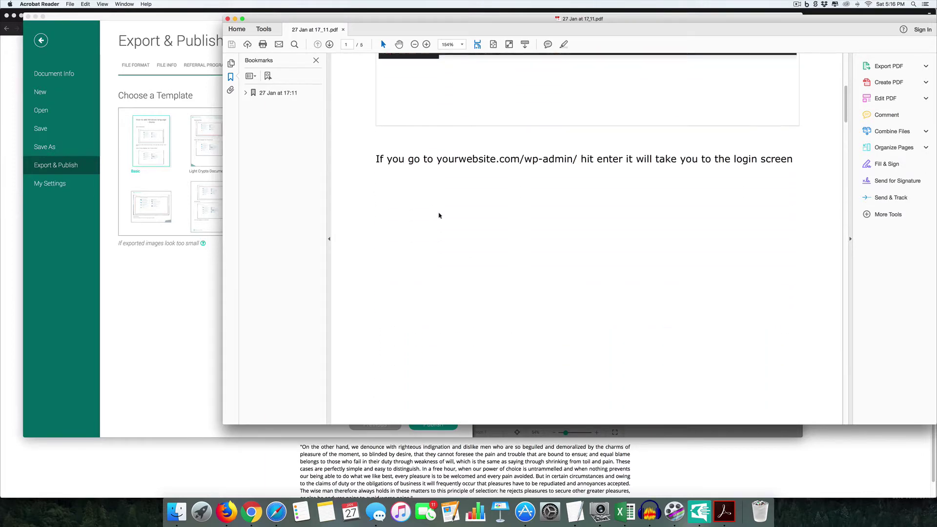
{"action": "scroll", "coordinate": [439, 215], "scroll_direction": "down", "scroll_amount": 12}
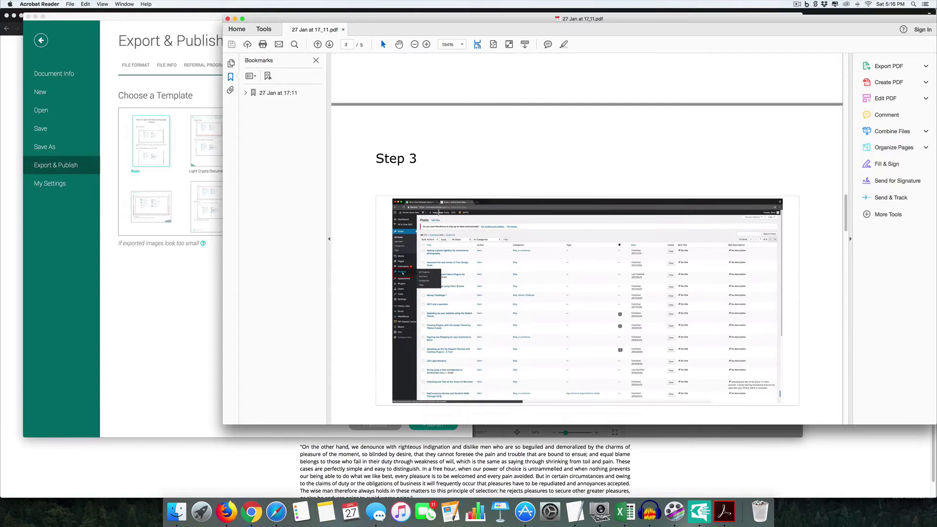
{"action": "scroll", "coordinate": [438, 213], "scroll_direction": "down", "scroll_amount": 15}
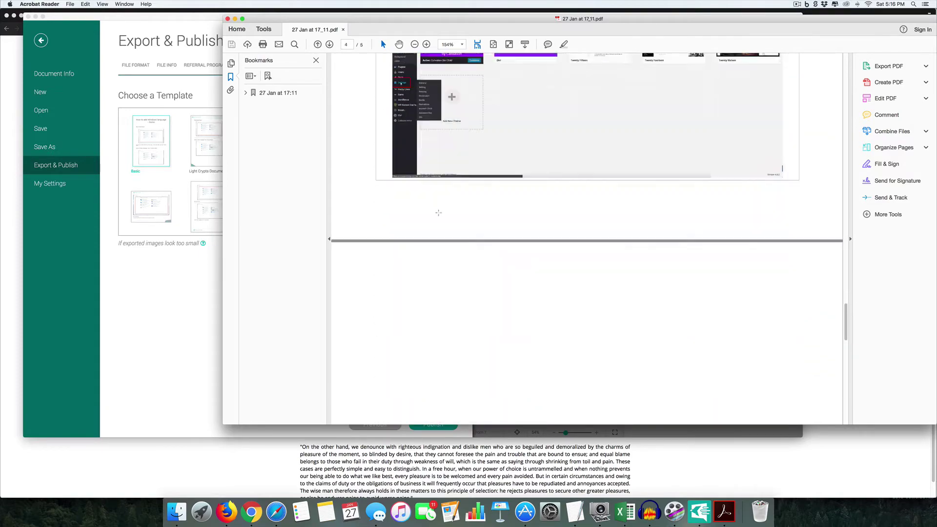
{"action": "scroll", "coordinate": [439, 213], "scroll_direction": "down", "scroll_amount": 6}
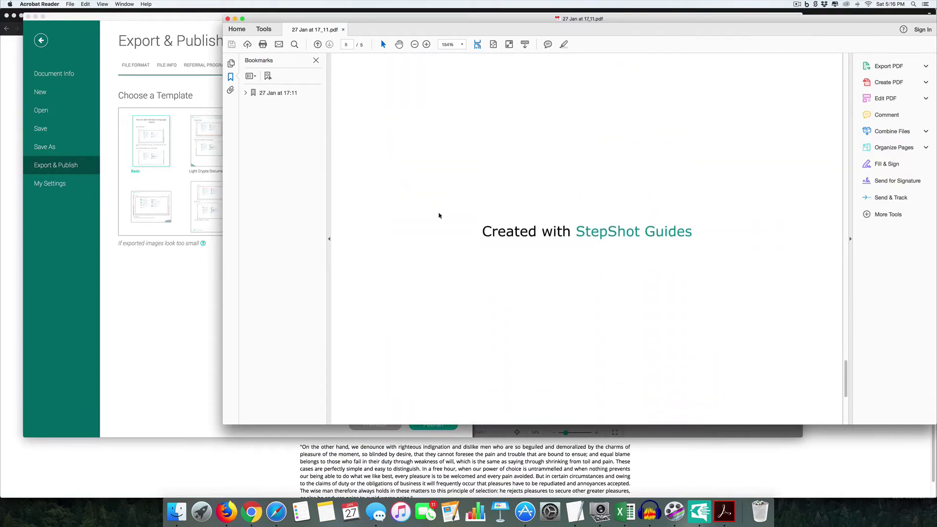
{"action": "scroll", "coordinate": [438, 215], "scroll_direction": "up", "scroll_amount": 20}
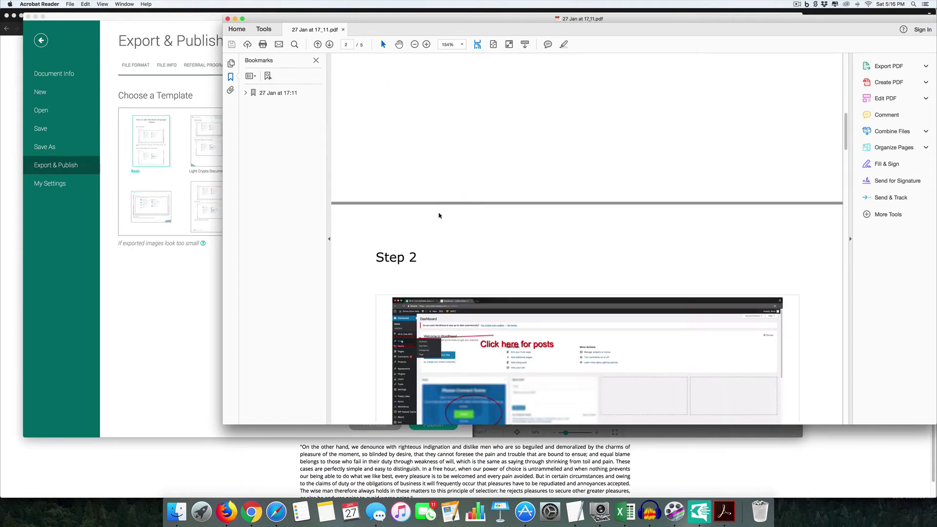
{"action": "scroll", "coordinate": [438, 215], "scroll_direction": "up", "scroll_amount": 10}
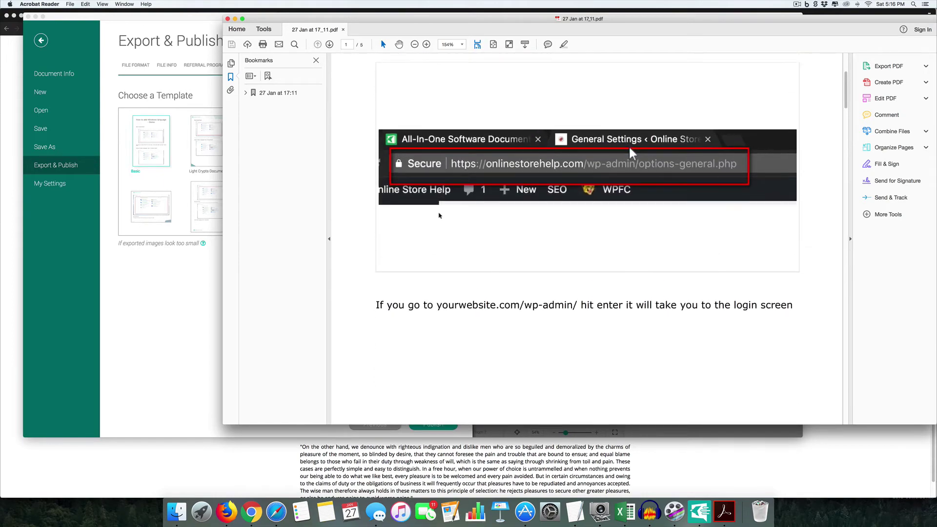
{"action": "scroll", "coordinate": [439, 215], "scroll_direction": "up", "scroll_amount": 2}
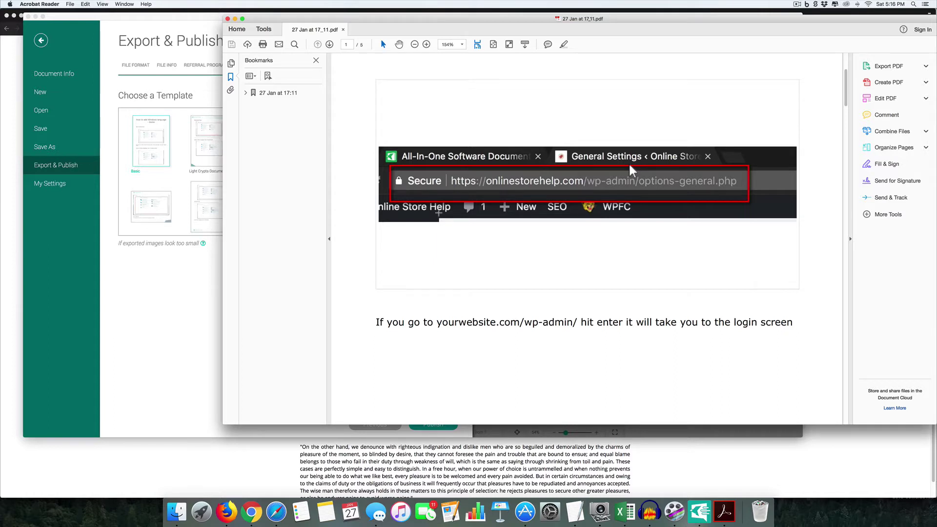
{"action": "scroll", "coordinate": [439, 216], "scroll_direction": "down", "scroll_amount": 5}
{"action": "scroll", "coordinate": [439, 215], "scroll_direction": "down", "scroll_amount": 3}
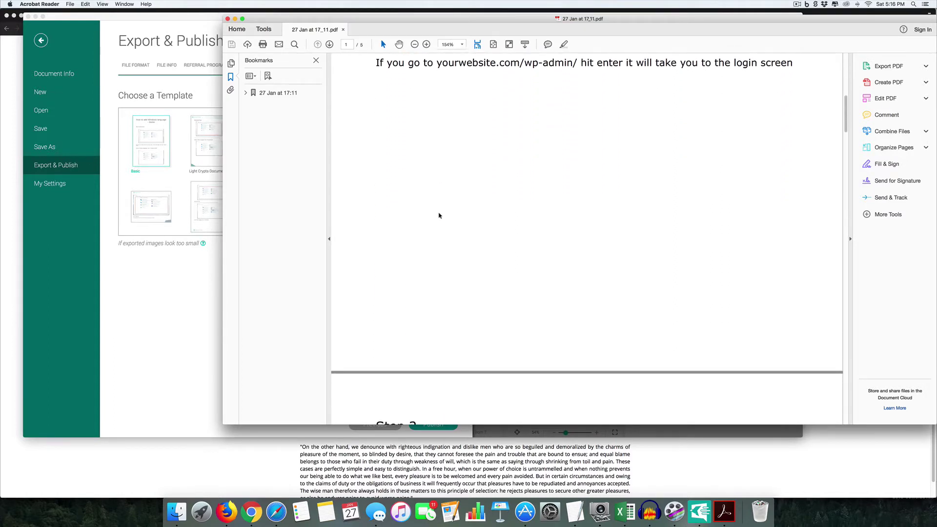